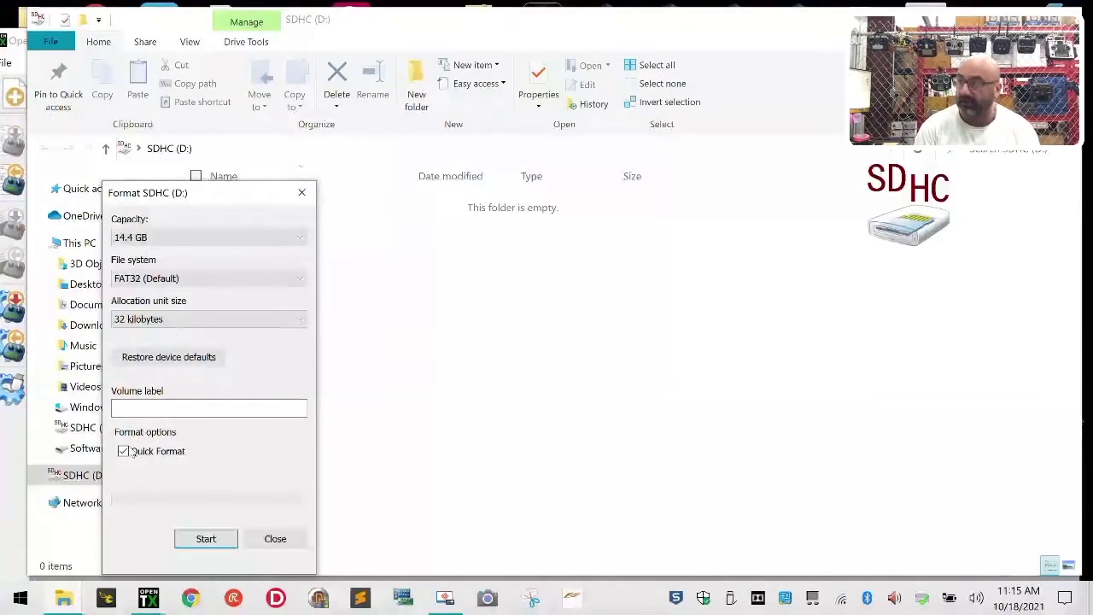
Set the volume label in the SDHC card's format options to X9DP2019SE
left_click(176, 407)
type("X9")
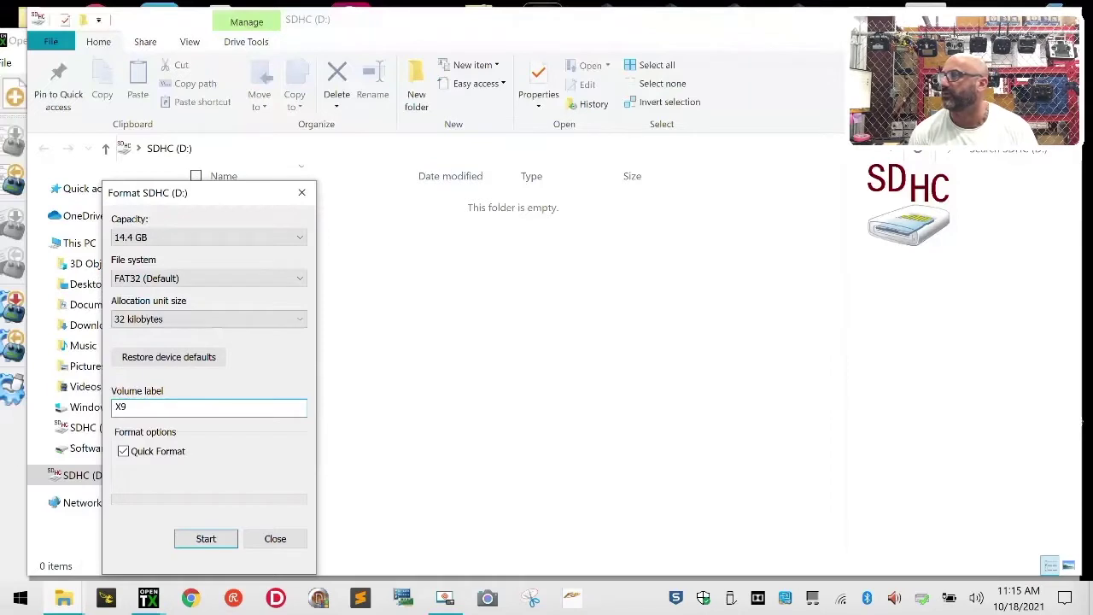
type("DP2019SE")
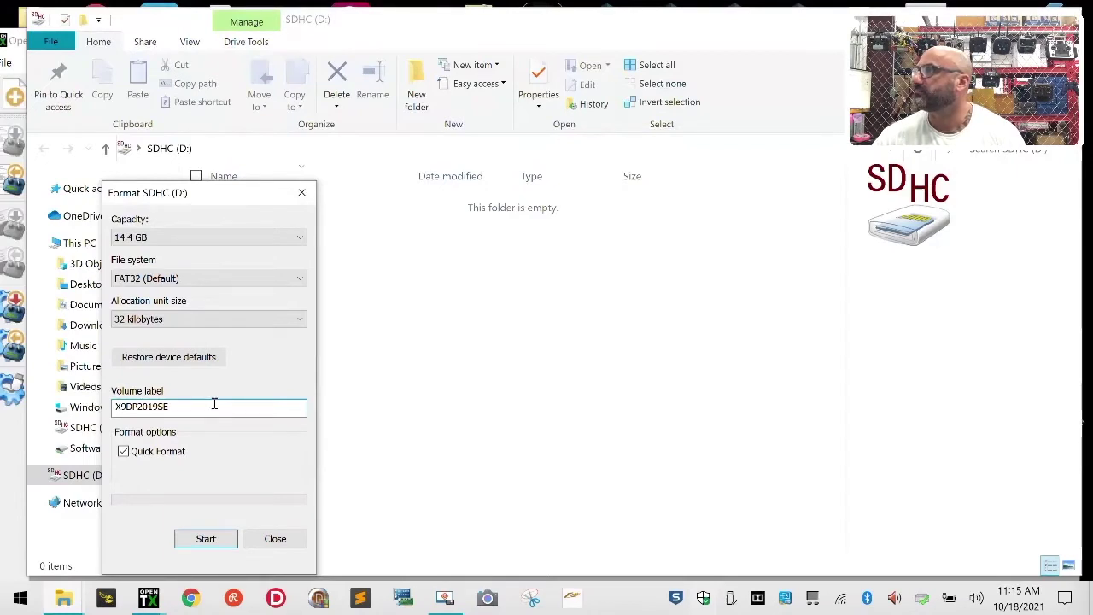
Switch to OpenTX Companion, set the radio profile's type to FrSky Taranis X9D+ 2019 with default channel order A E T R, and save the settings
left_click(3, 365)
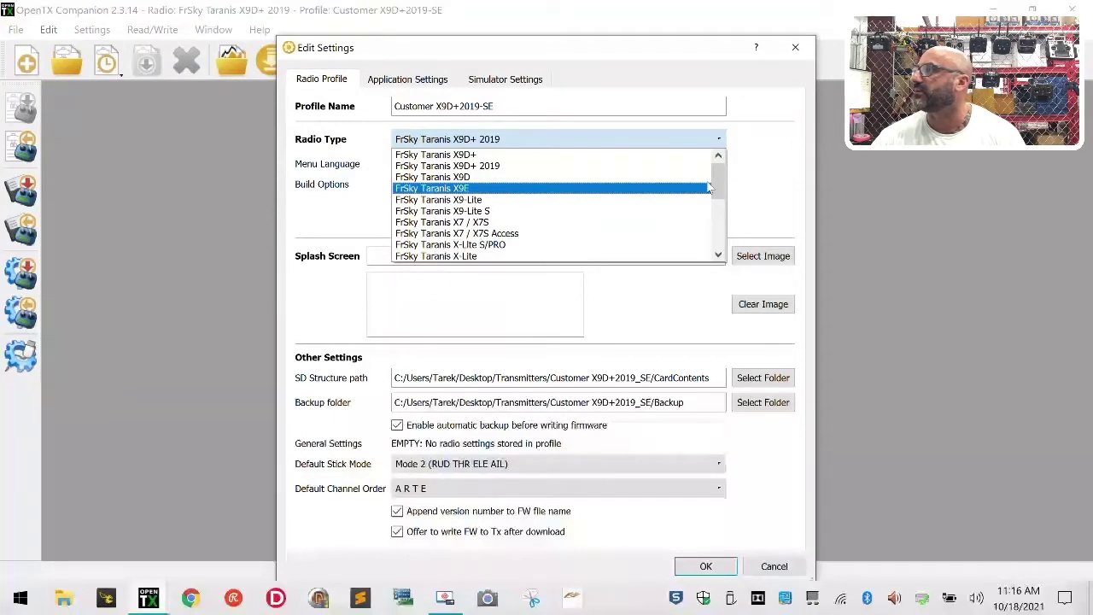
left_click(531, 166)
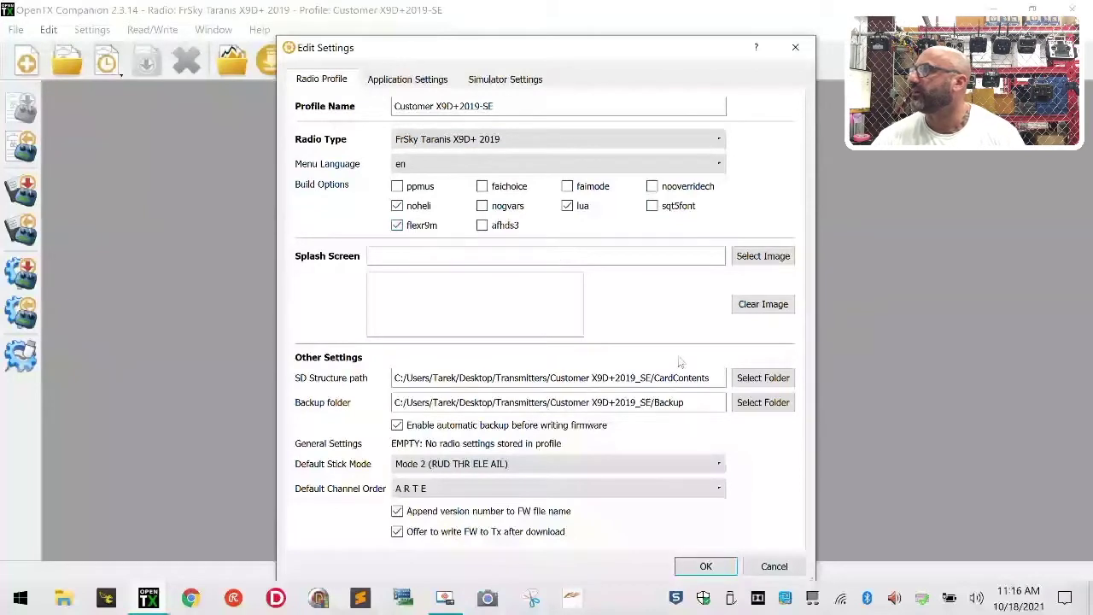
scroll(469, 483, "down", 2)
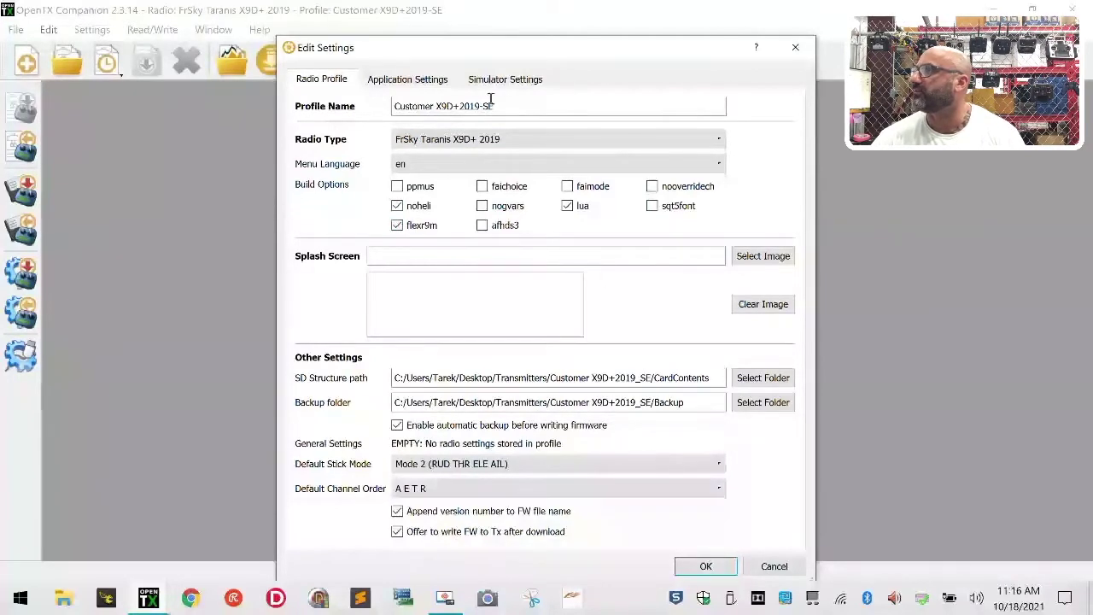
left_click(407, 78)
left_click(504, 79)
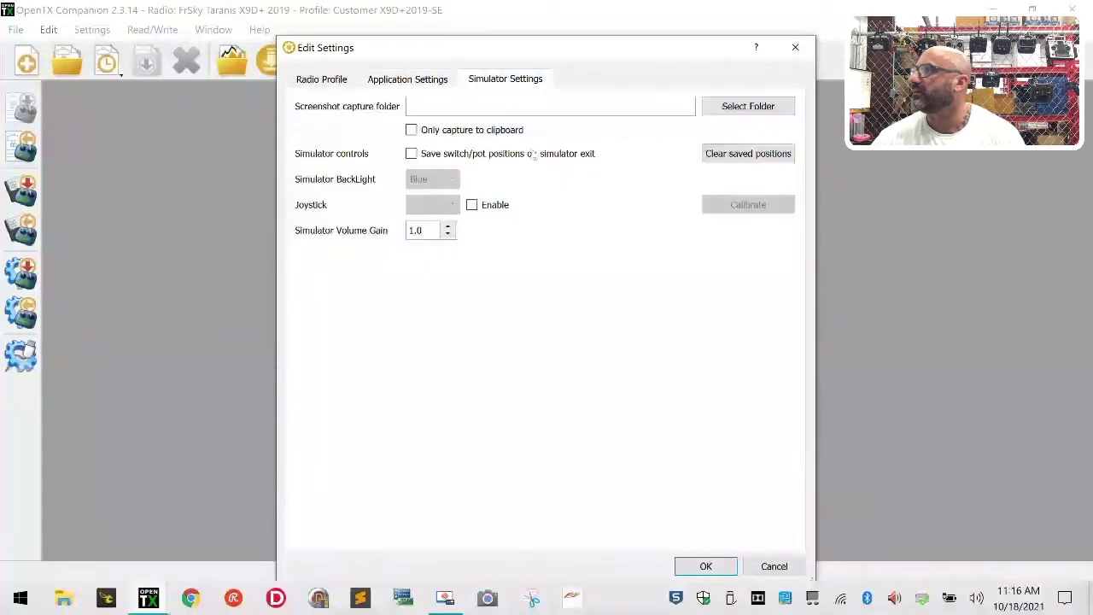
left_click(705, 566)
Check for firmware updates and accept the 2.3.14 download, starting from the Desktop to choose its save location
left_click(272, 60)
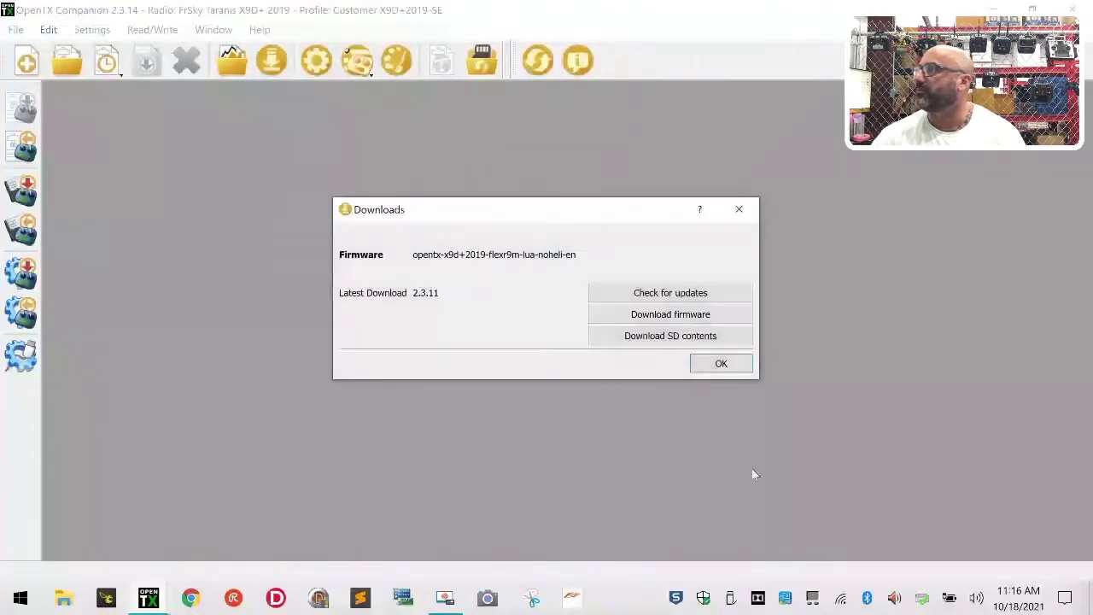
left_click(662, 296)
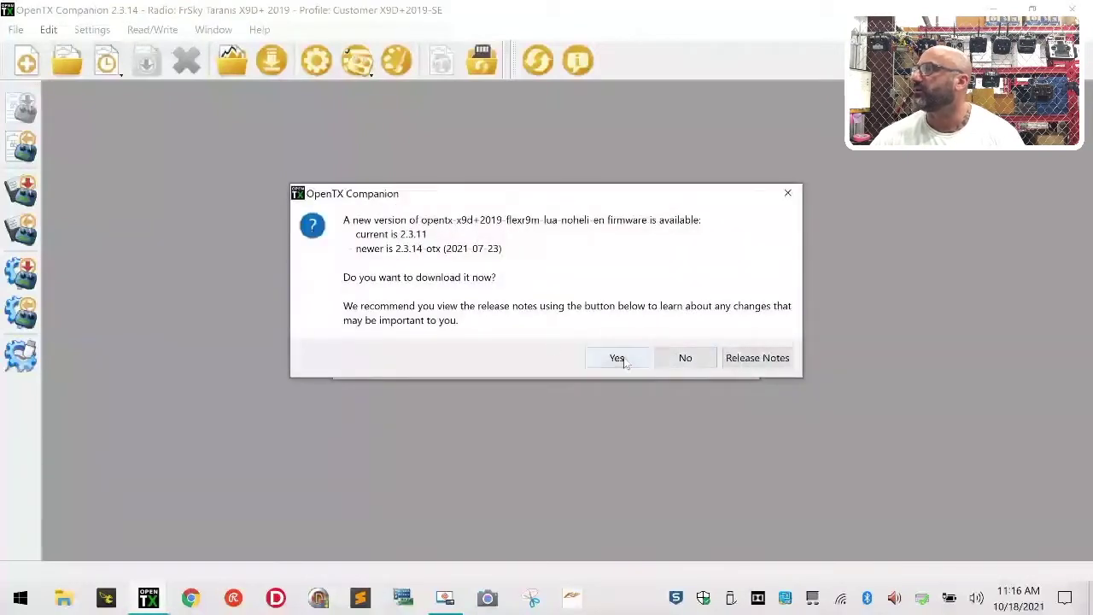
left_click(617, 357)
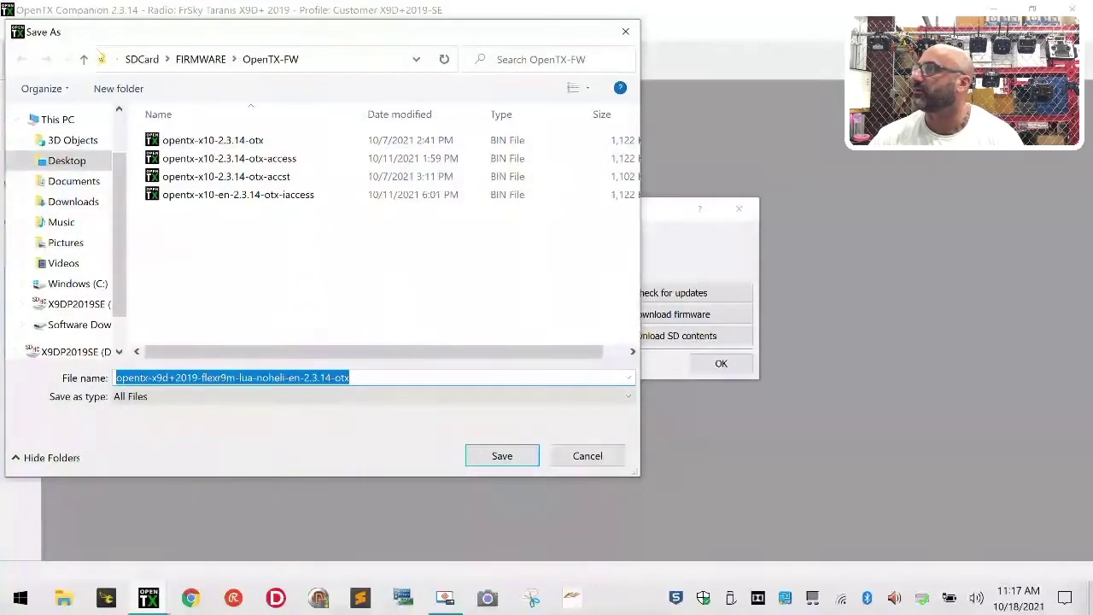
left_click(69, 162)
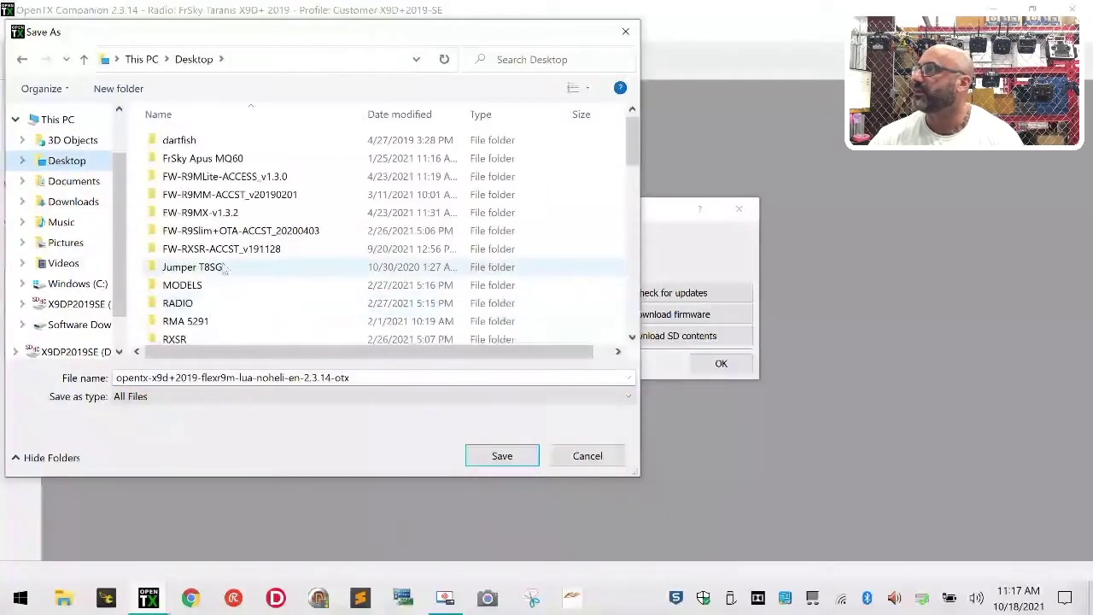
scroll(223, 268, "down", 4)
left_click(236, 195)
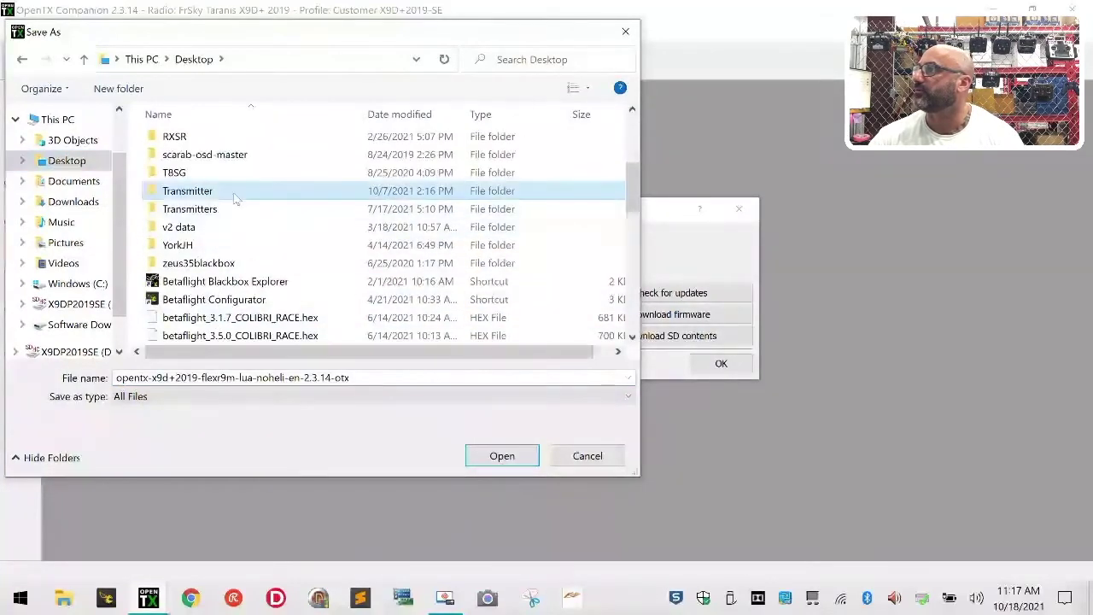
double_click(235, 199)
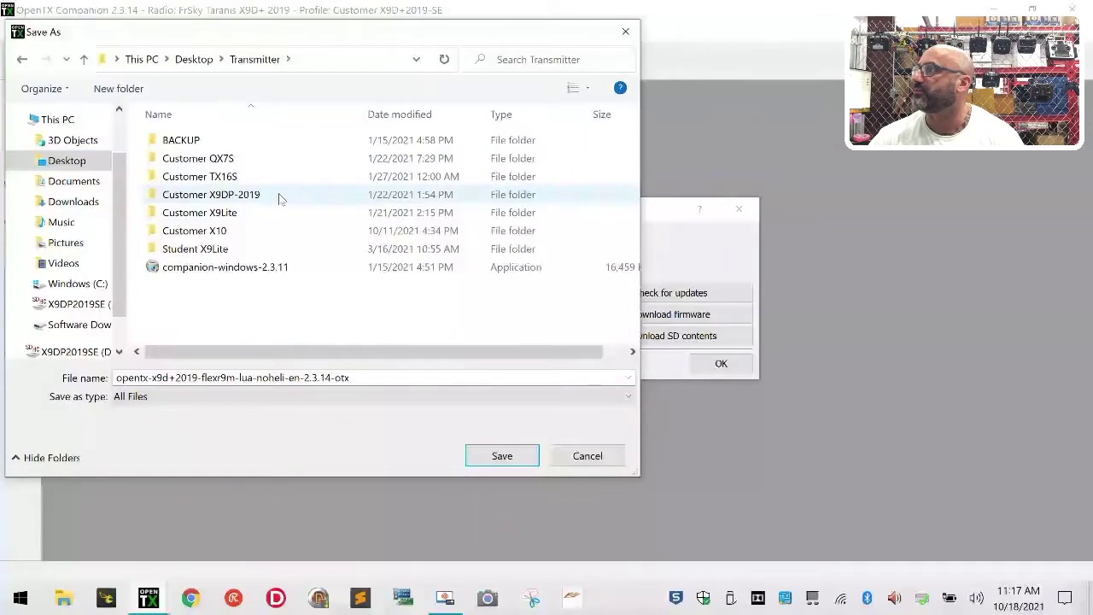
left_click(194, 59)
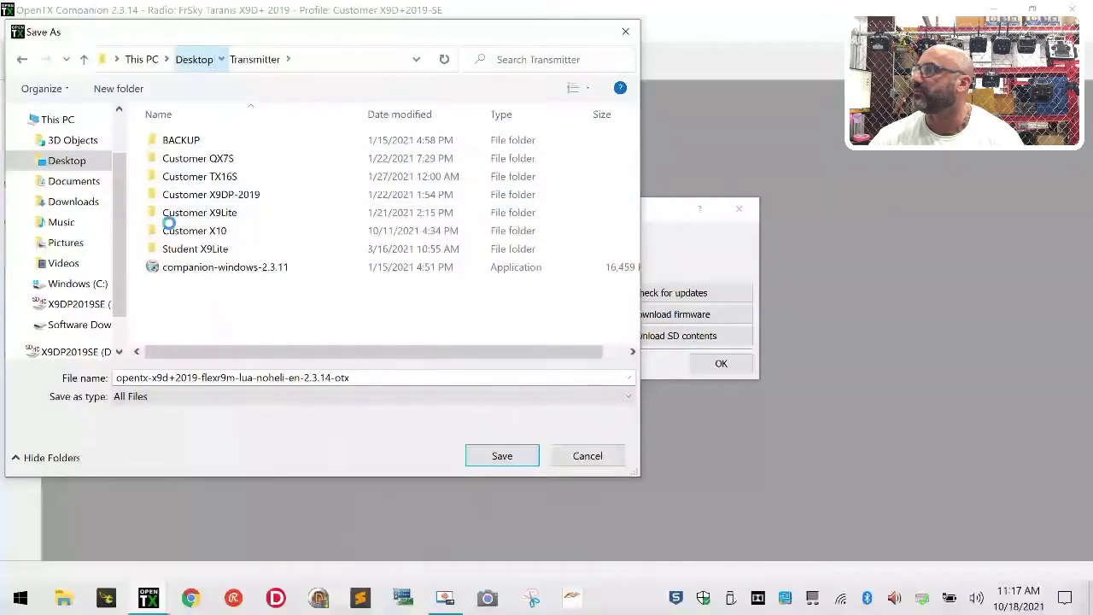
Browse for the firmware's save location to Transmitters > Customer X9D+2019_SE > SDCard > FIRMWARE > OpenTX-FW
scroll(247, 256, "down", 4)
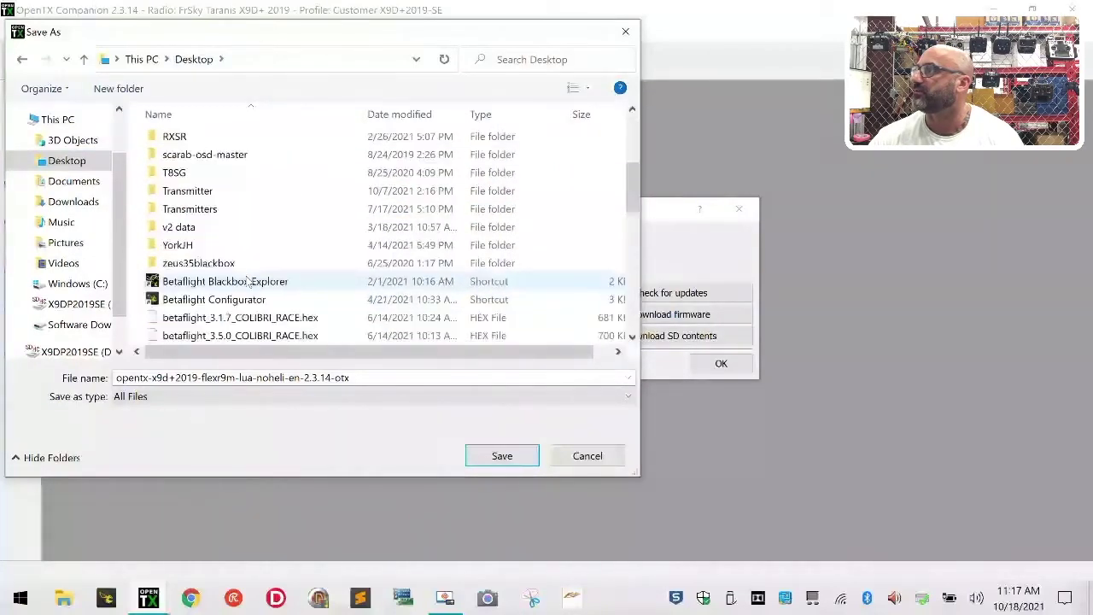
double_click(262, 214)
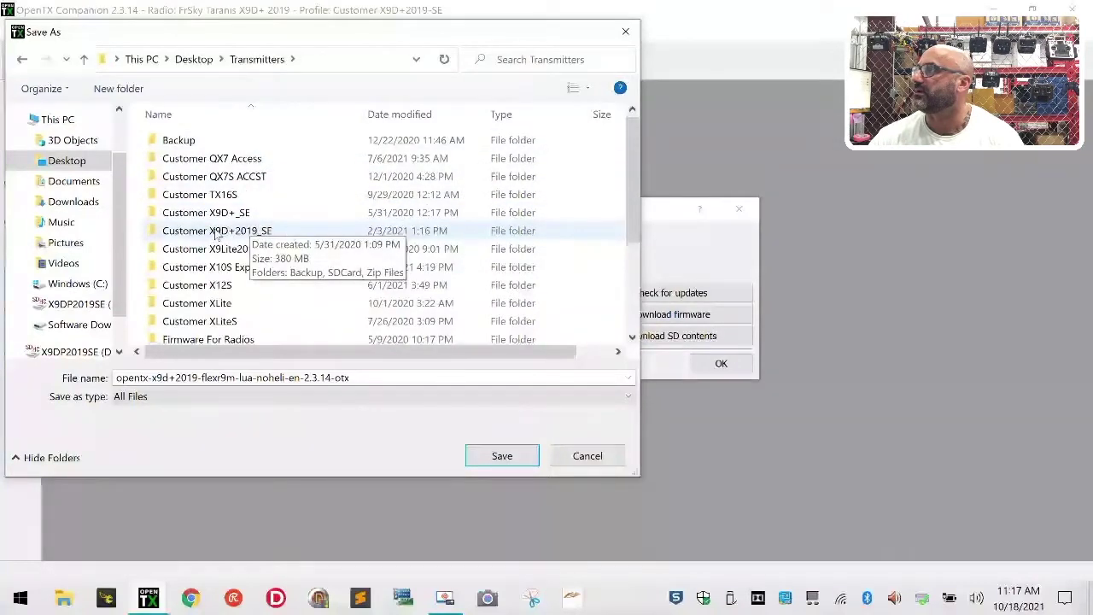
double_click(216, 232)
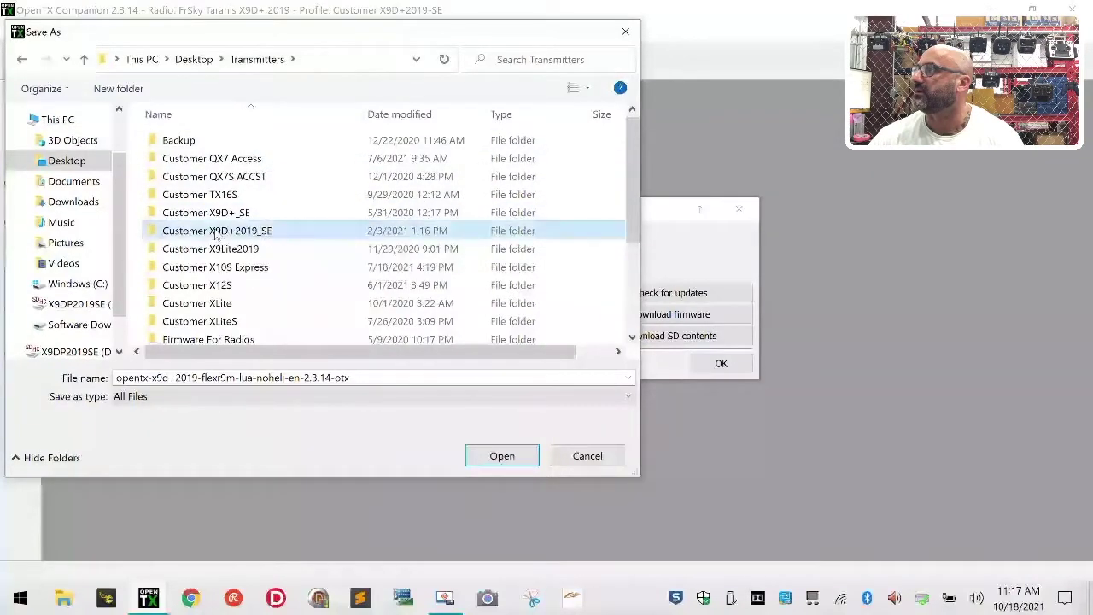
left_click(216, 158)
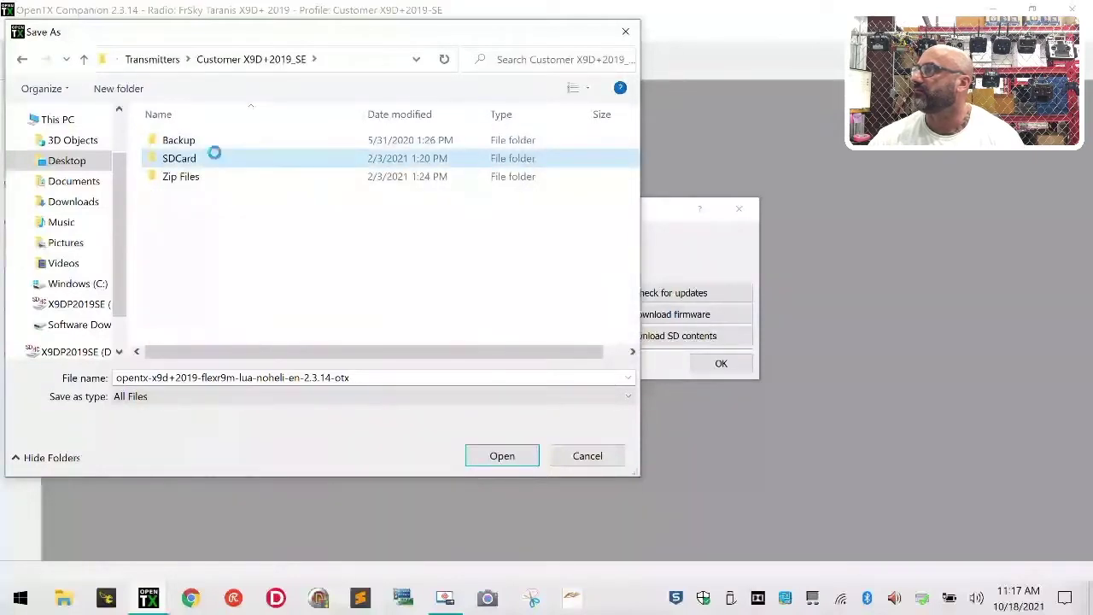
double_click(216, 158)
left_click(216, 158)
double_click(216, 158)
left_click(216, 160)
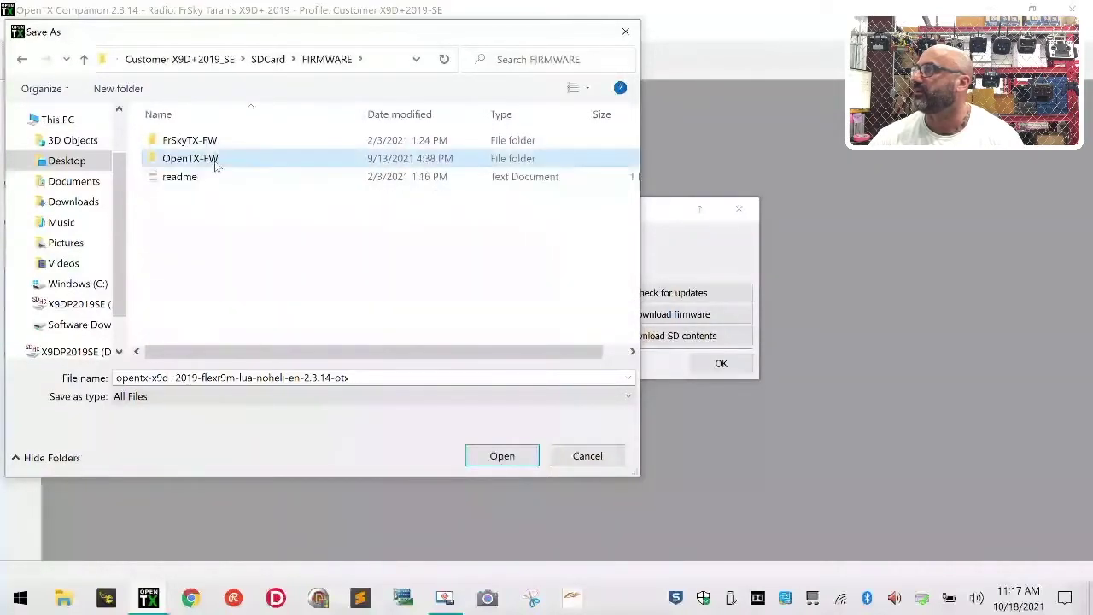
double_click(216, 162)
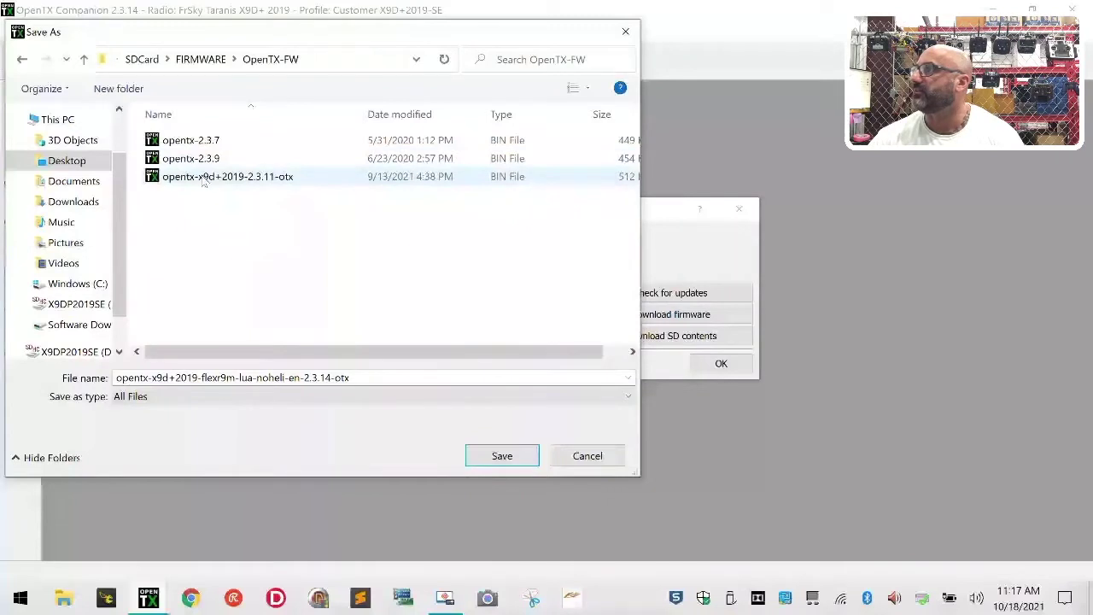
Save the firmware as opentx-x9d+2019-2.3.14-otx, based on the existing 2.3.11 file name, and decline writing it to the radio
left_click(203, 179)
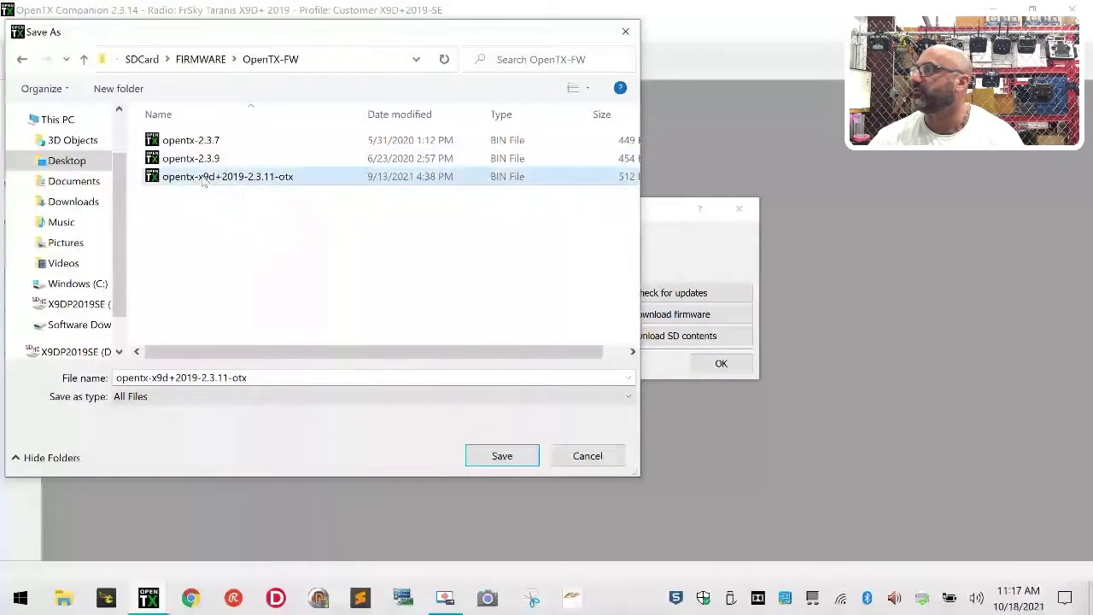
left_click(229, 376)
left_click(229, 377)
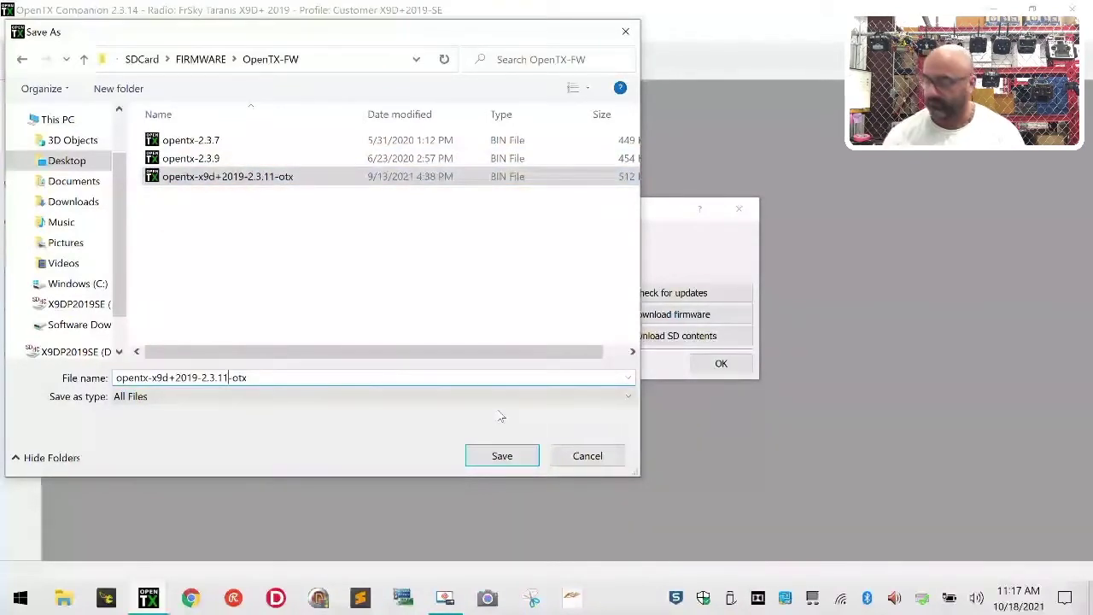
key("BackSpace")
type("4")
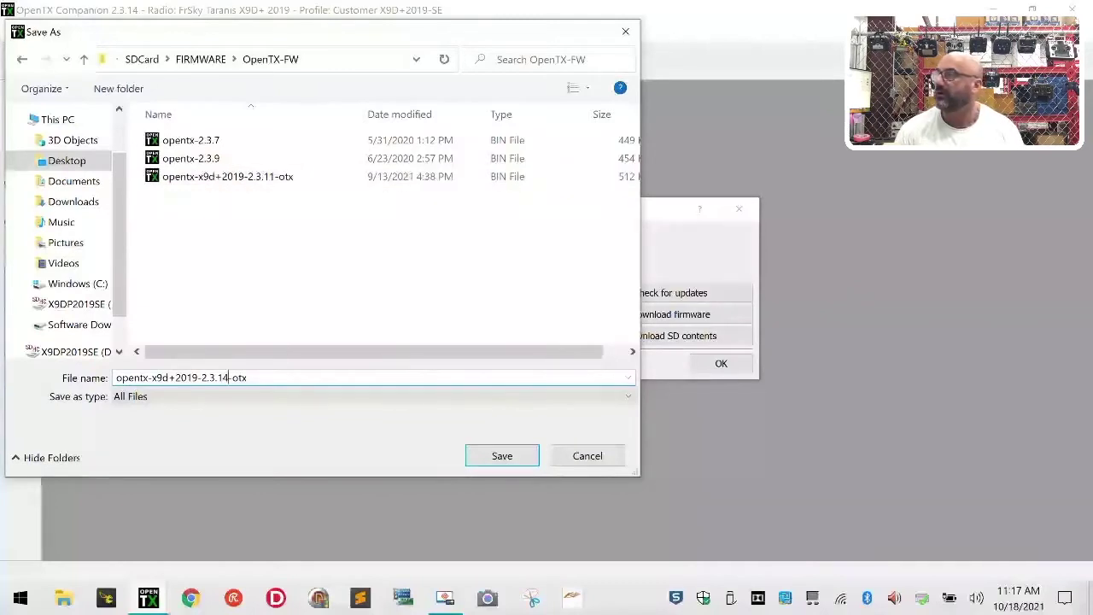
key("Return")
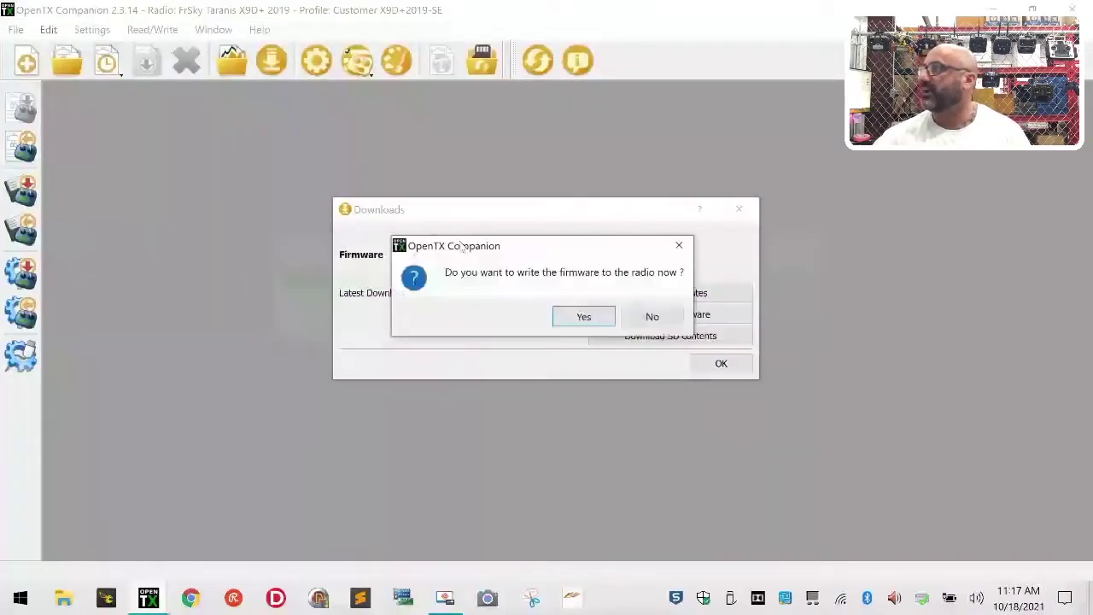
left_click(655, 321)
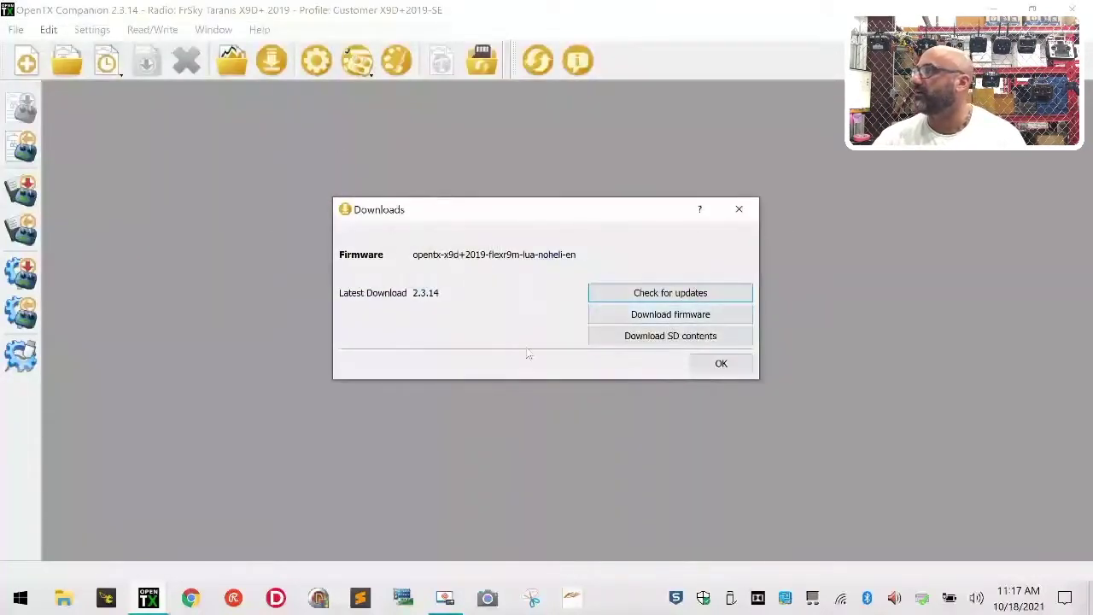
Open the download page for the SD contents, and open the Desktop's Transmitters folder in File Explorer
left_click(631, 336)
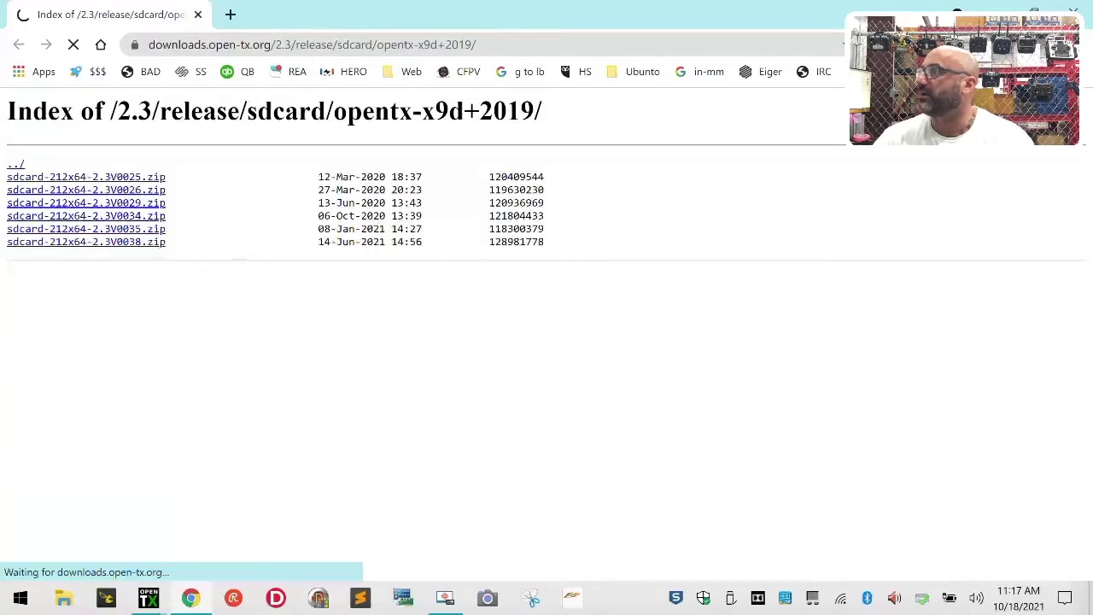
left_click(63, 598)
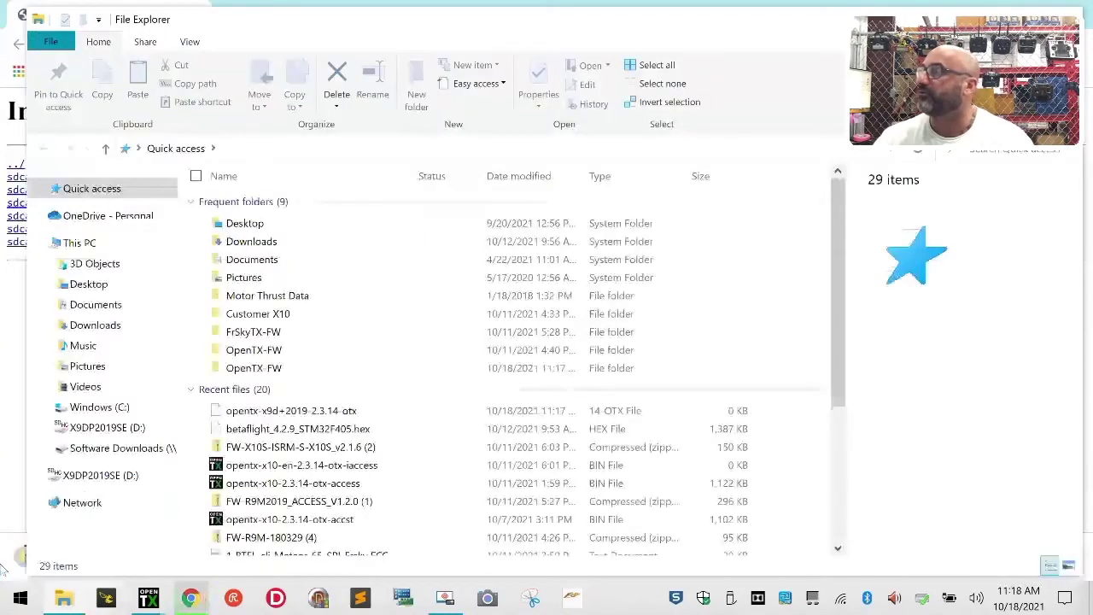
left_click(126, 284)
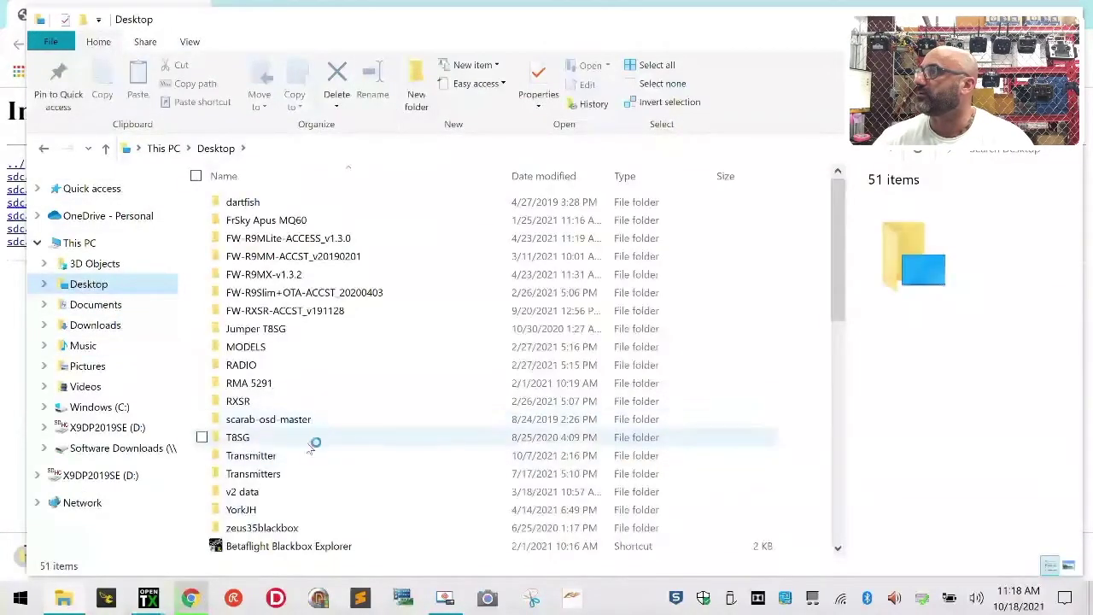
double_click(298, 473)
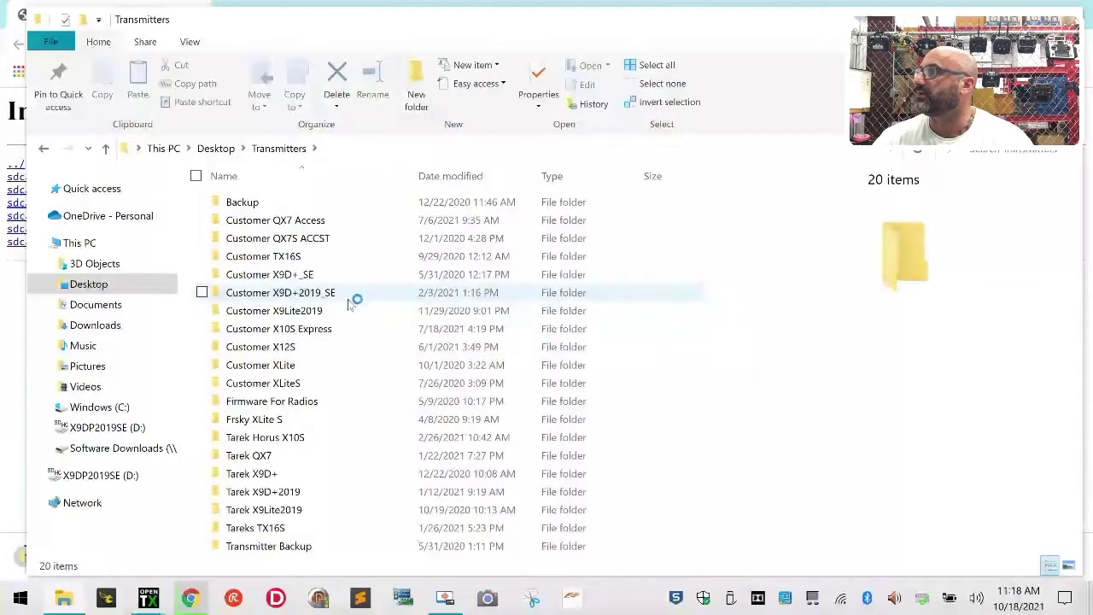
Delete the Customer X9D+_SE folder from the Transmitters folder
right_click(350, 299)
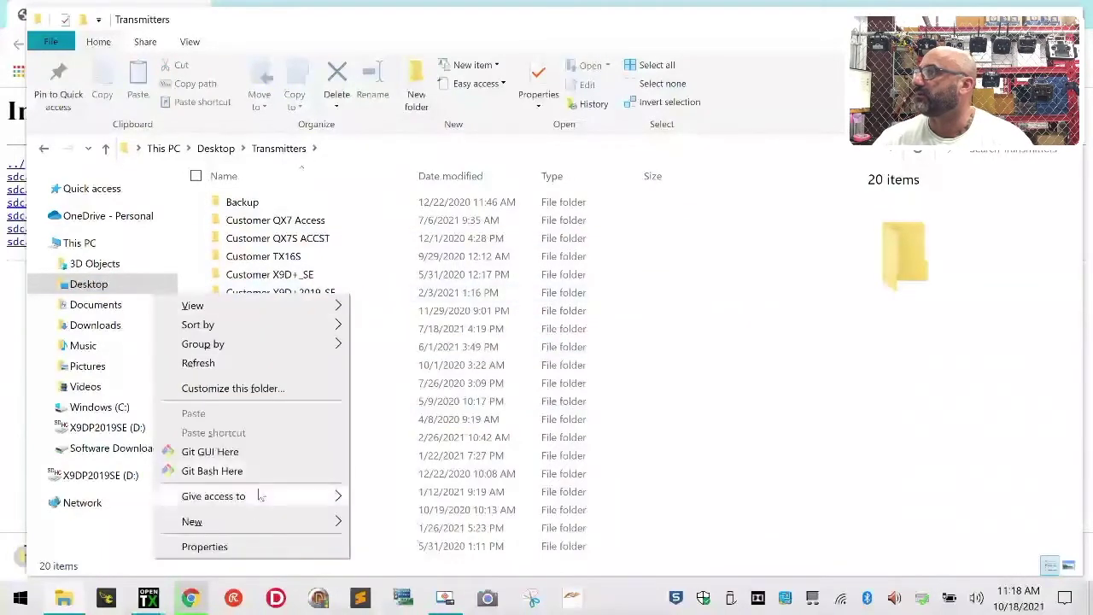
left_click(418, 279)
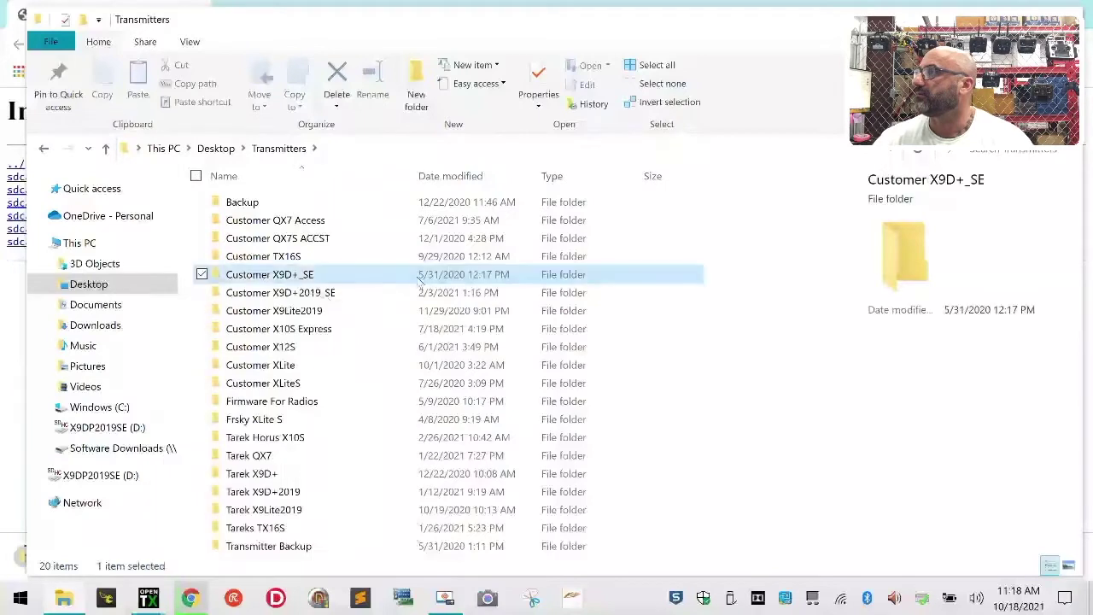
left_click(202, 292)
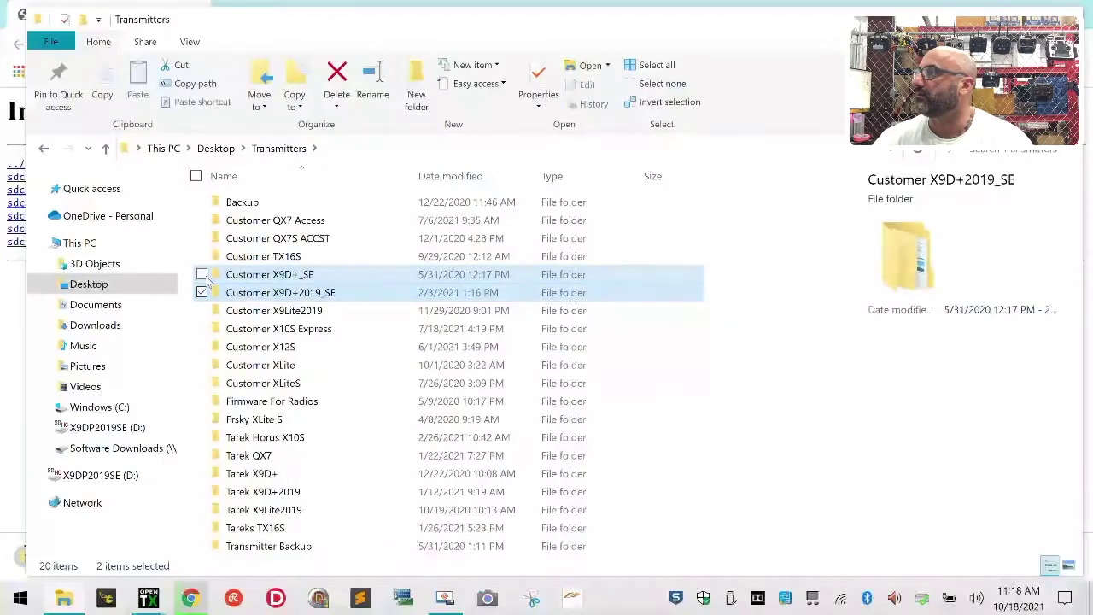
left_click(202, 275)
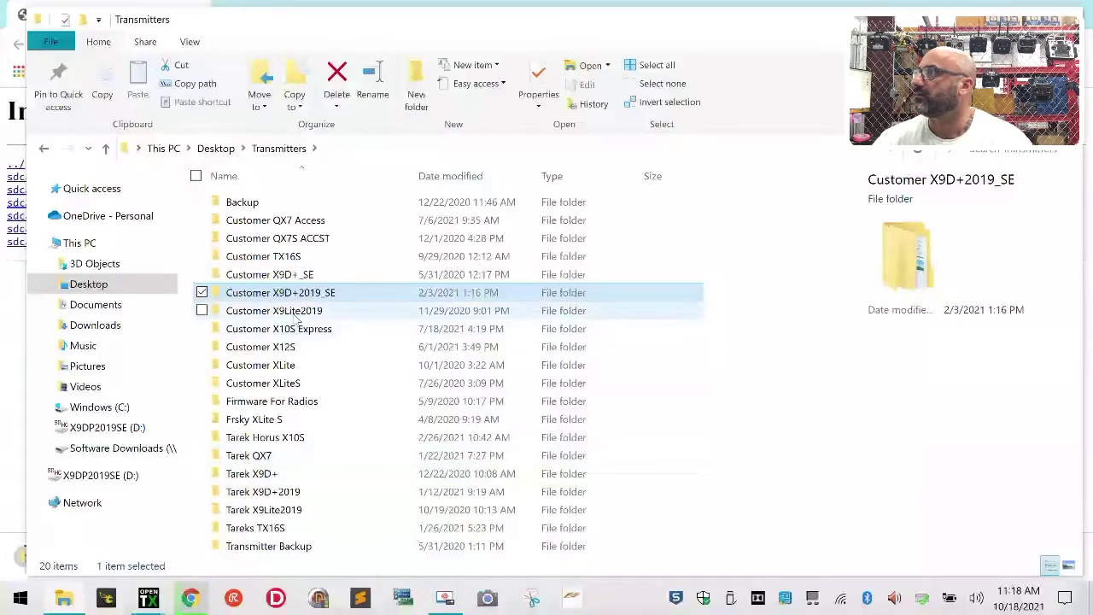
key("Up")
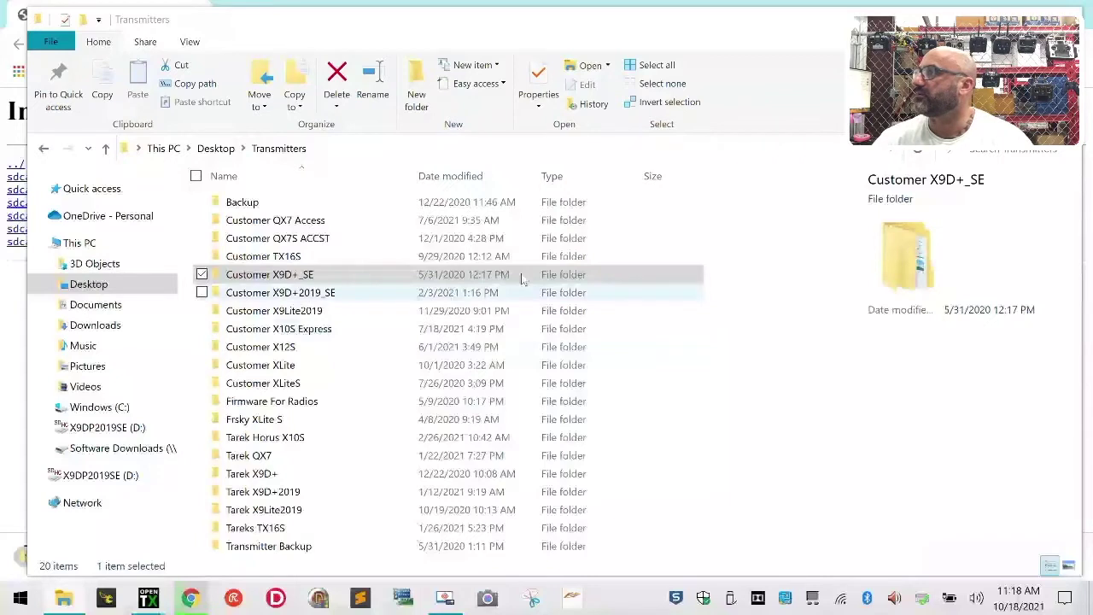
key("Delete")
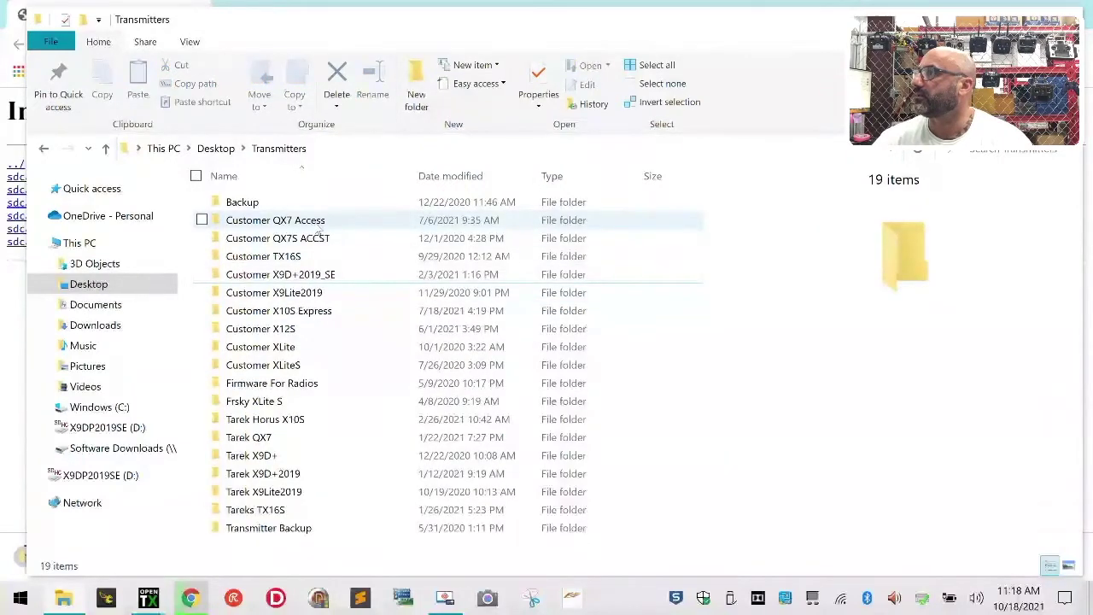
Open the Customer X9D+2019_SE folder in Transmitters and return to the SD card download page in the browser
double_click(316, 282)
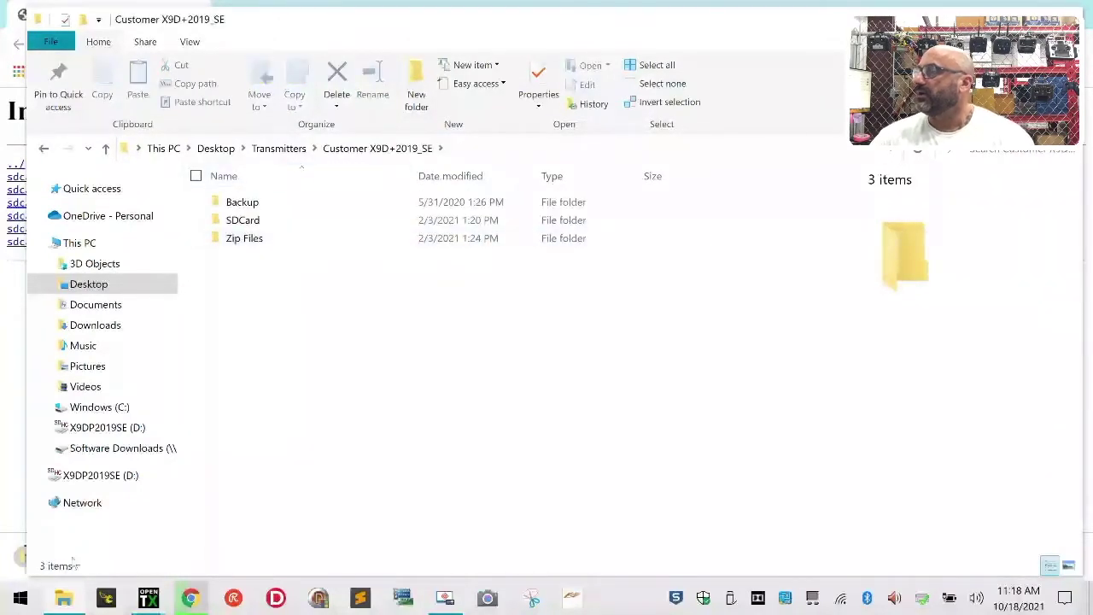
left_click(64, 600)
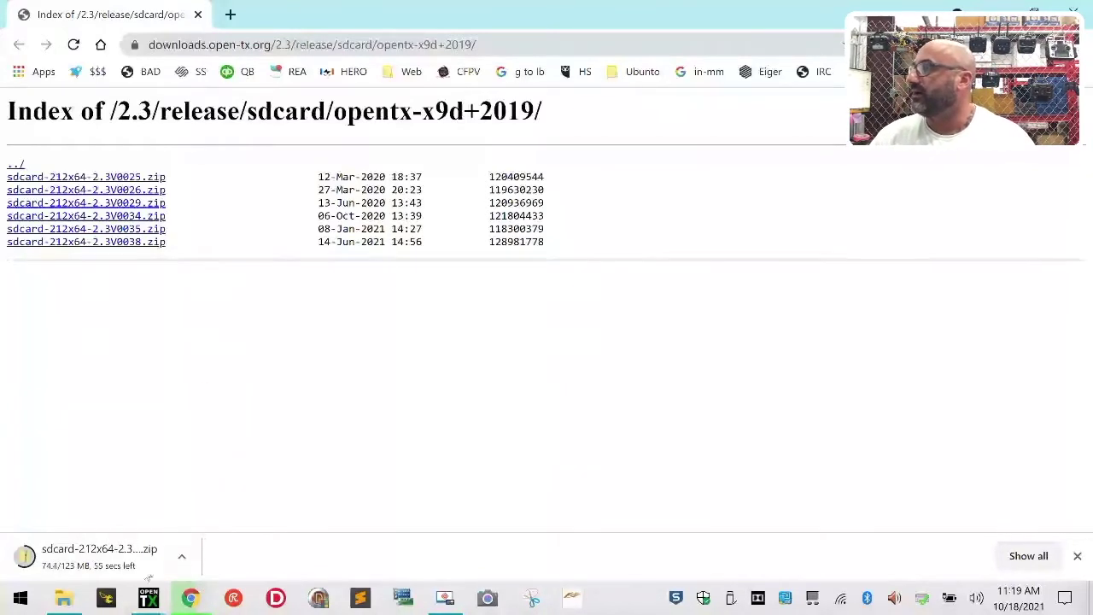
mouse_move(147, 600)
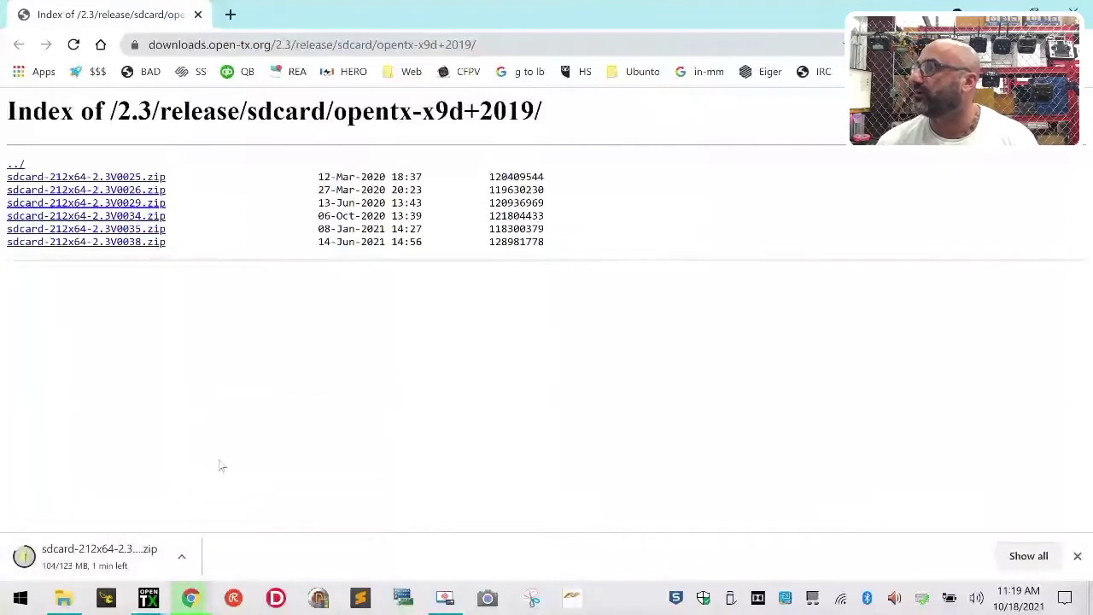
Open the FrSky website, frsky-rc.com, in a new browser tab
left_click(230, 15)
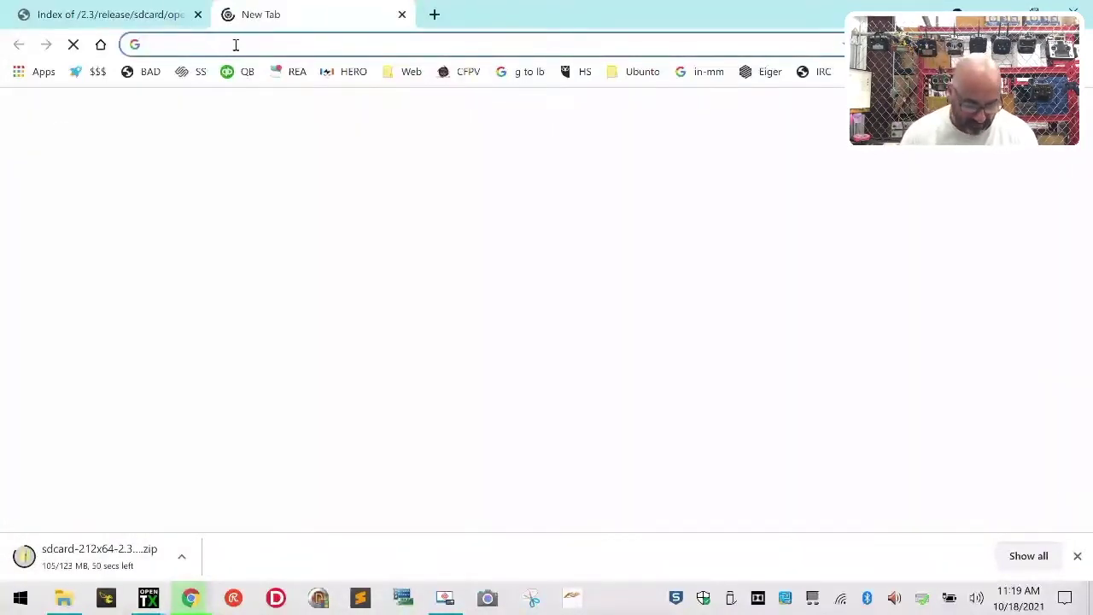
type("frsky")
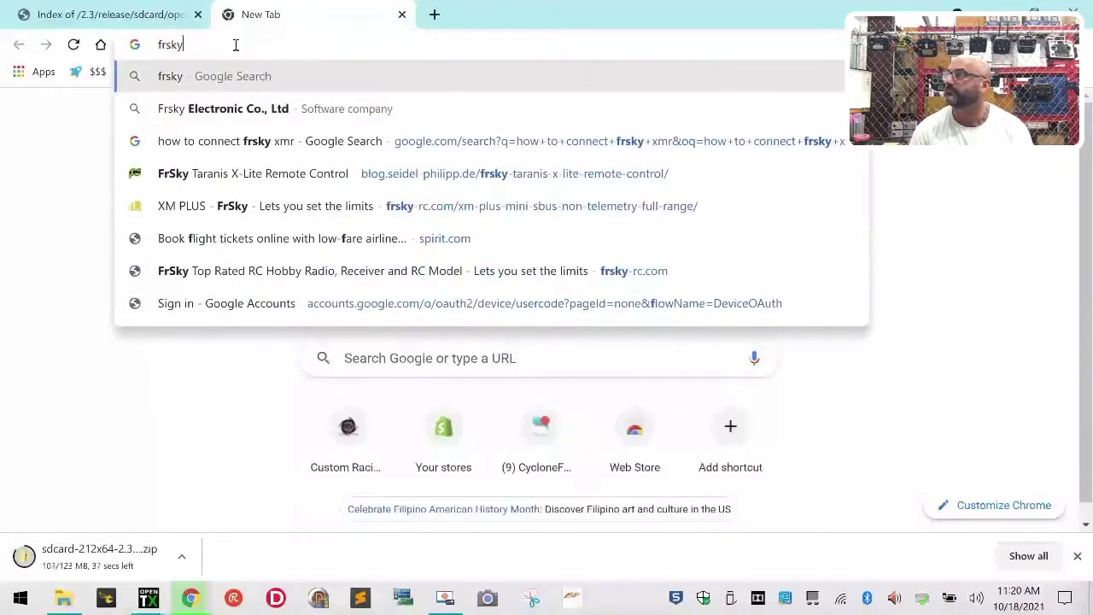
key("BackSpace")
key("BackSpace")
key("BackSpace")
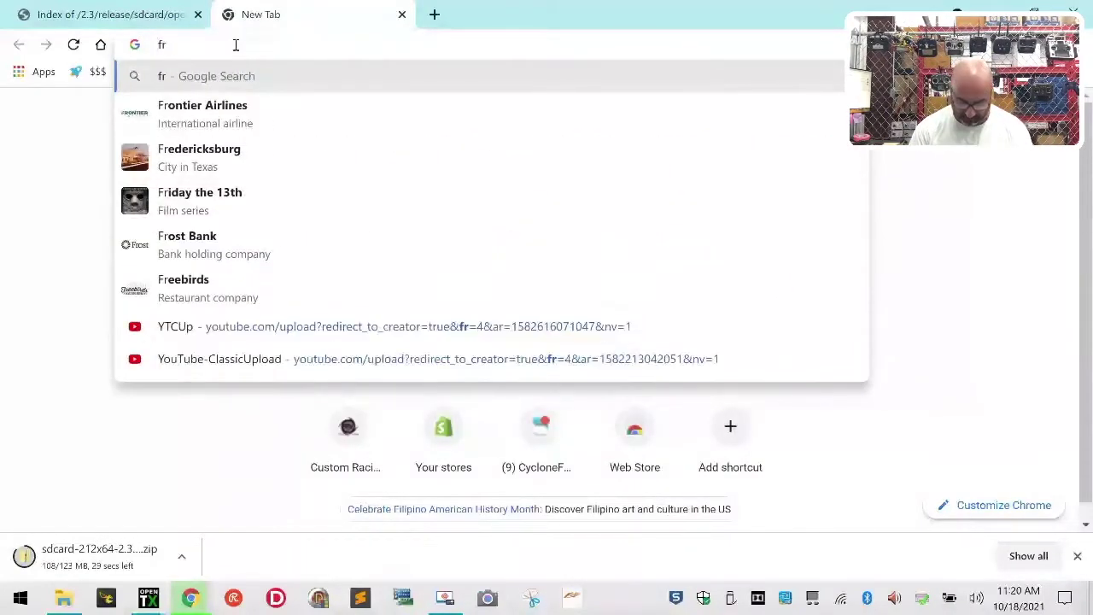
type("skr-rc")
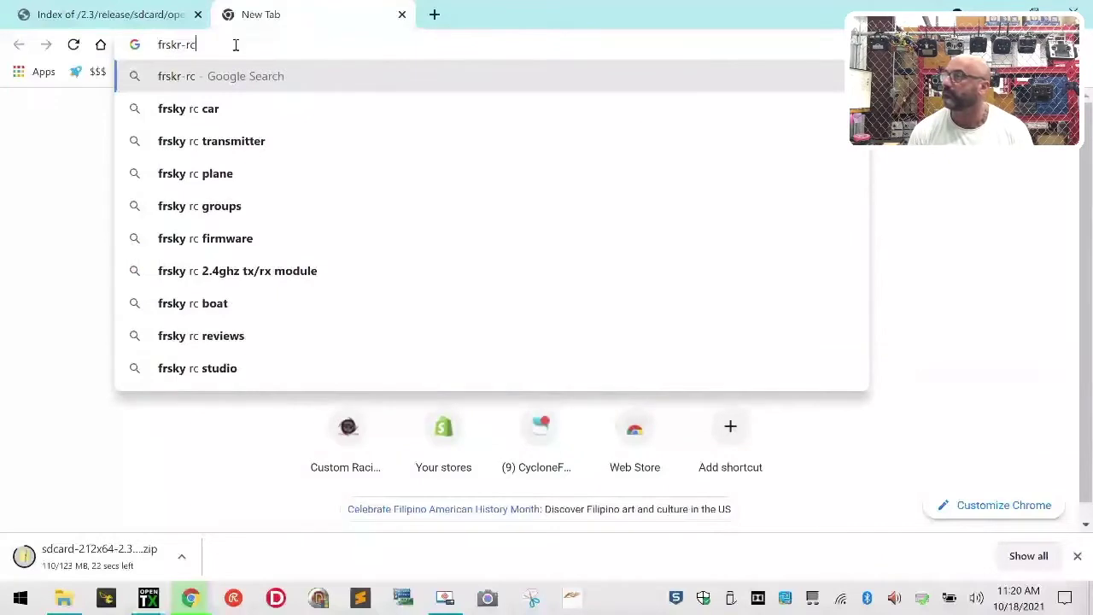
type(".com")
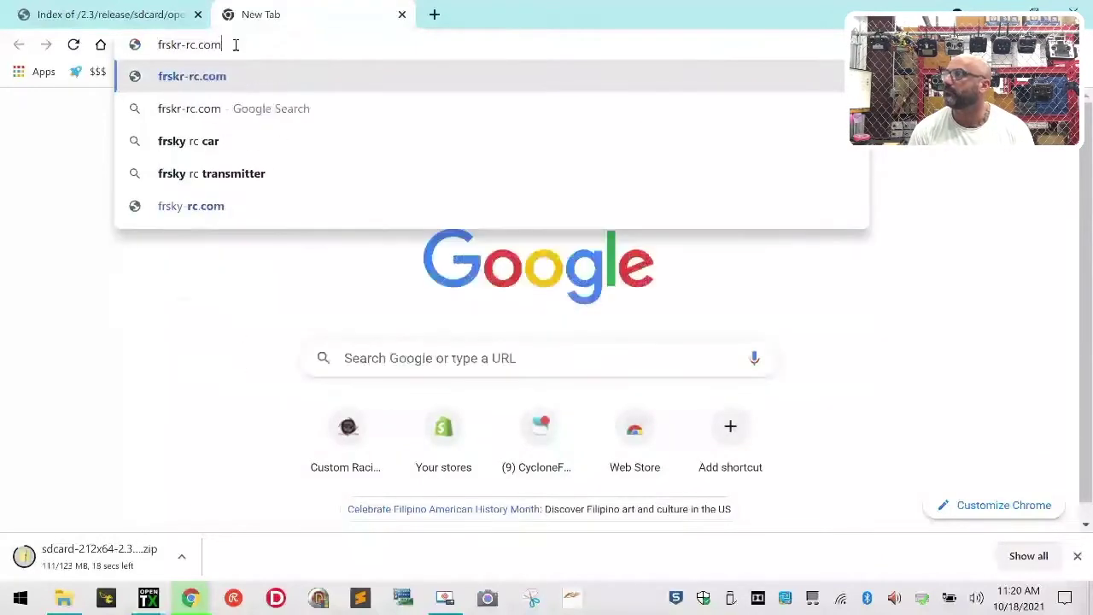
key("Return")
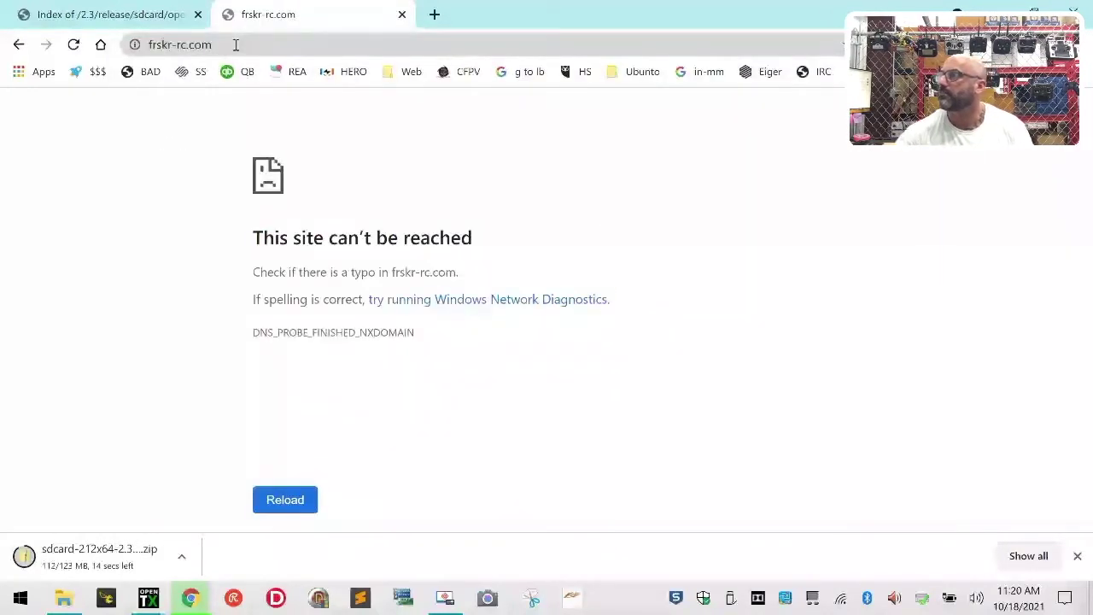
left_click(168, 45)
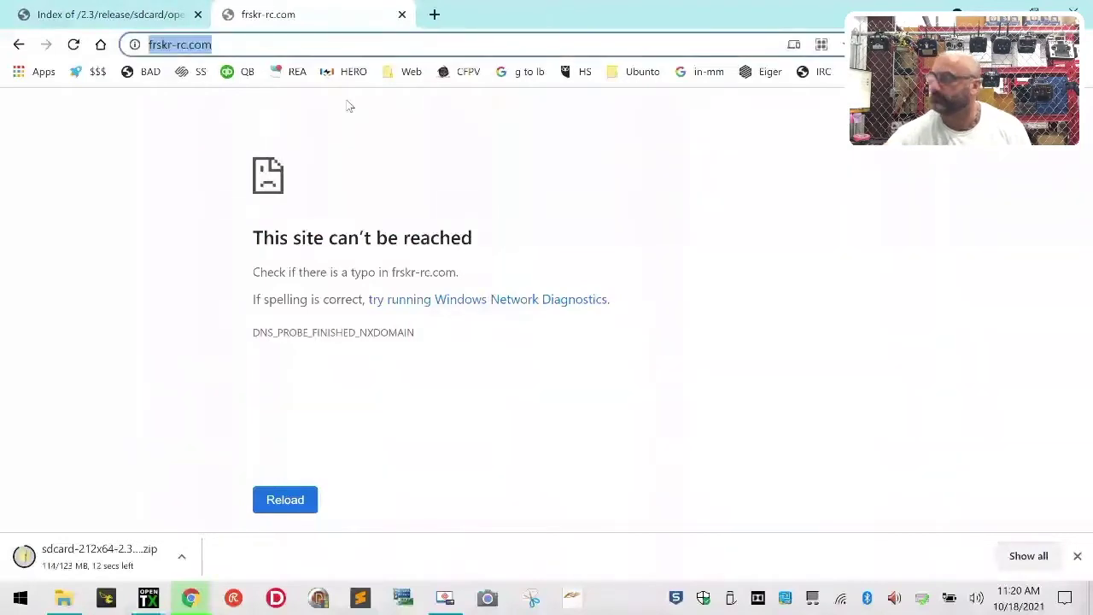
type("frsky-r")
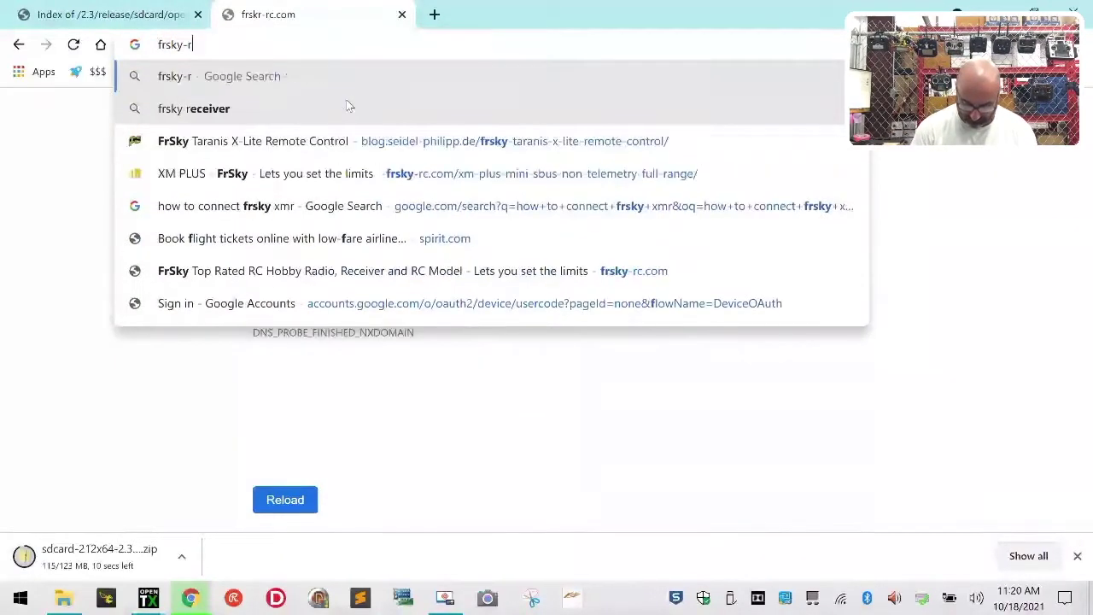
type("c.com")
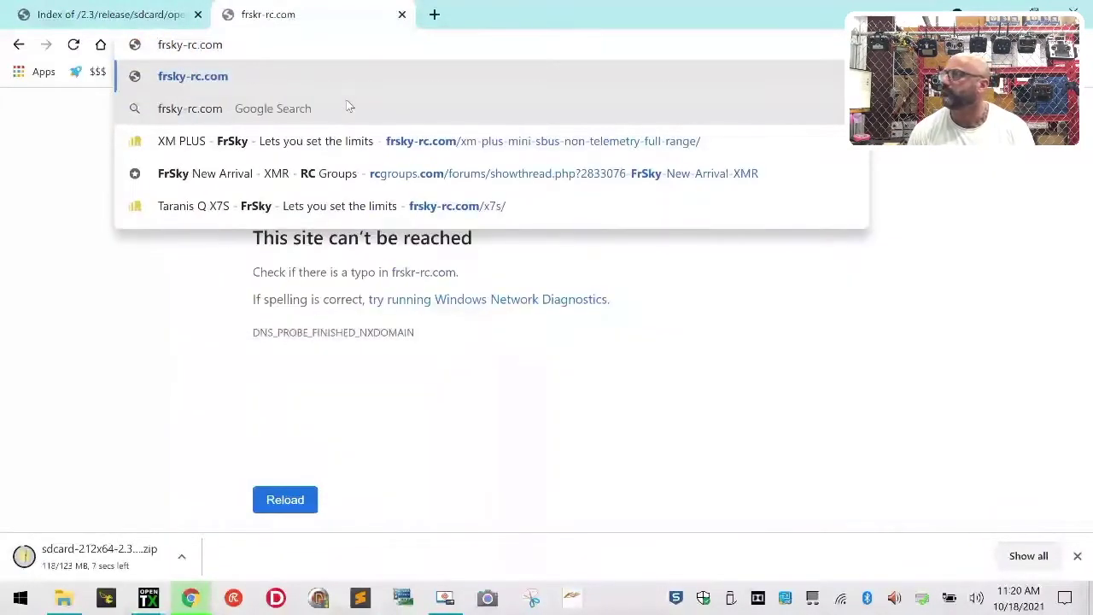
key("Return")
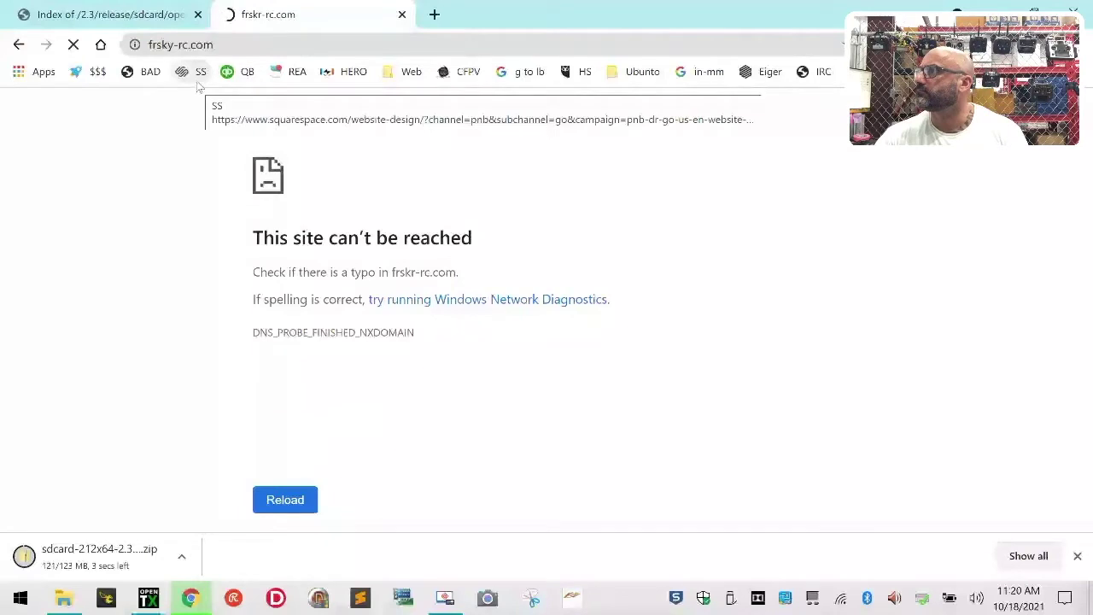
Return to the opentx-x9d+2019 SD card index and request the folder location of the downloading zip
left_click(154, 12)
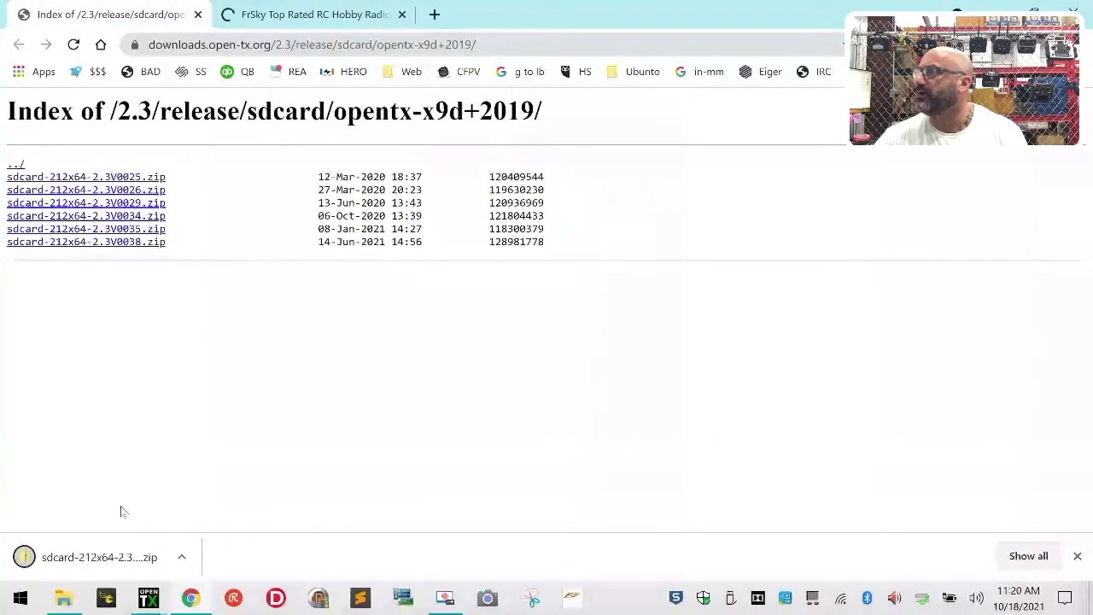
left_click(182, 557)
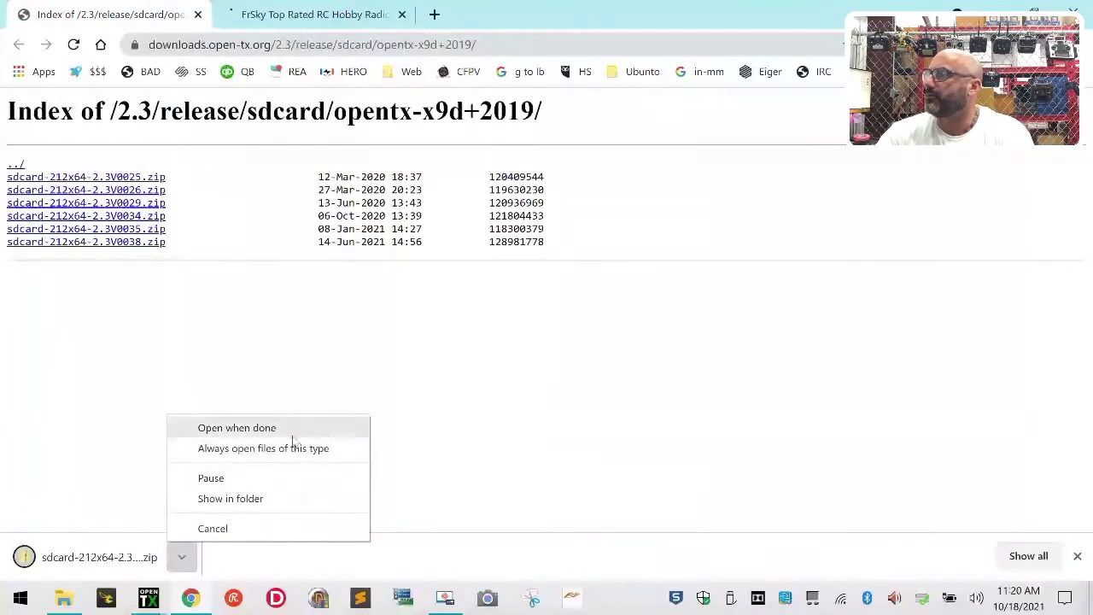
left_click(287, 503)
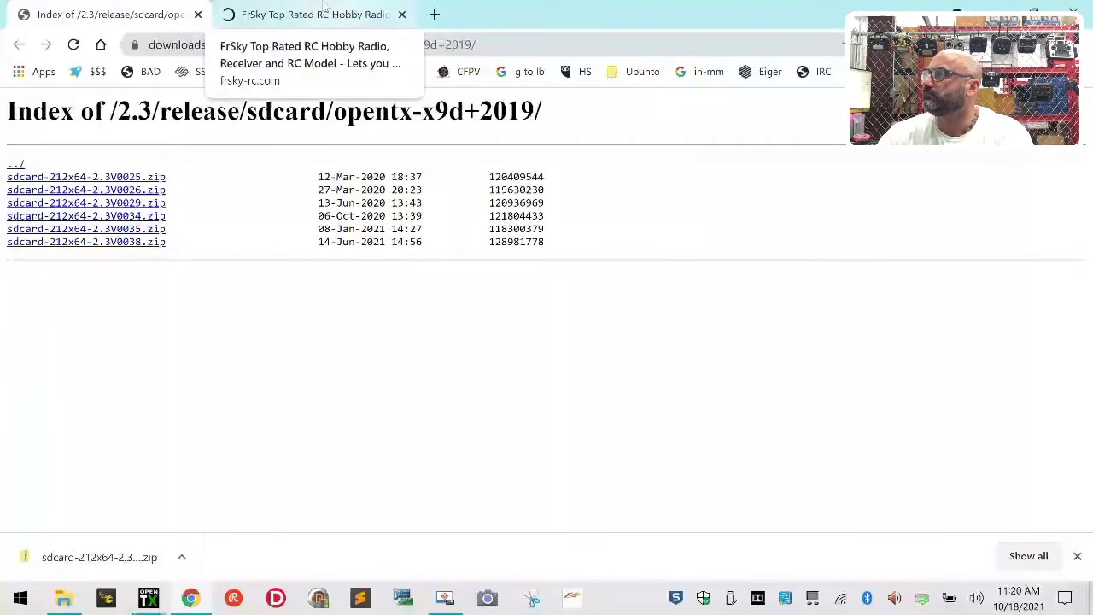
On the FrSky site, open the Taranis X9D Plus SE 2019 product from the Taranis Series and go to its downloads
left_click(297, 16)
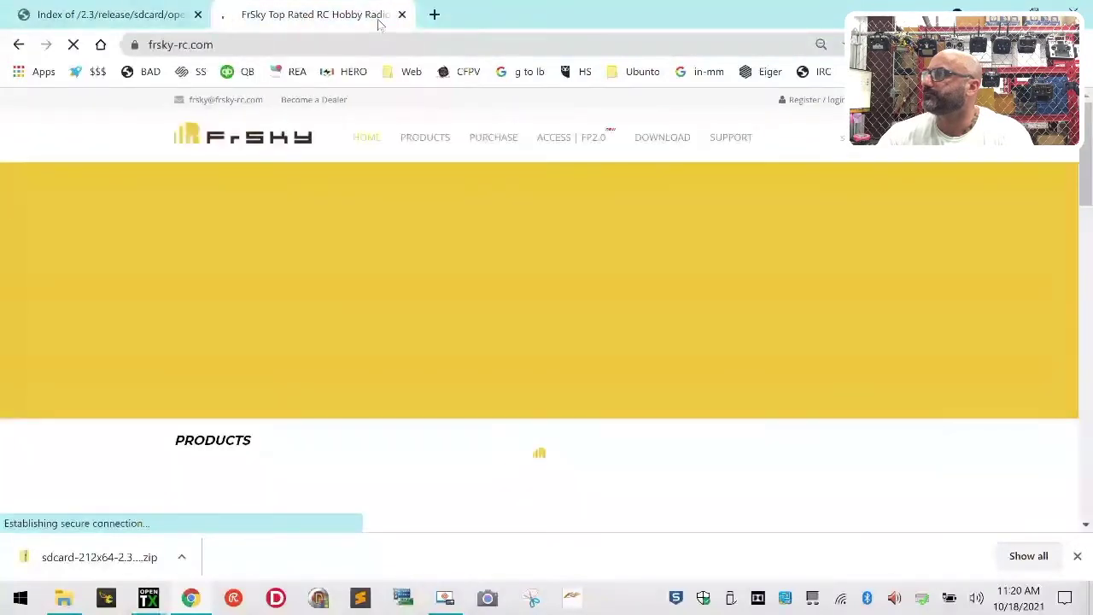
mouse_move(433, 142)
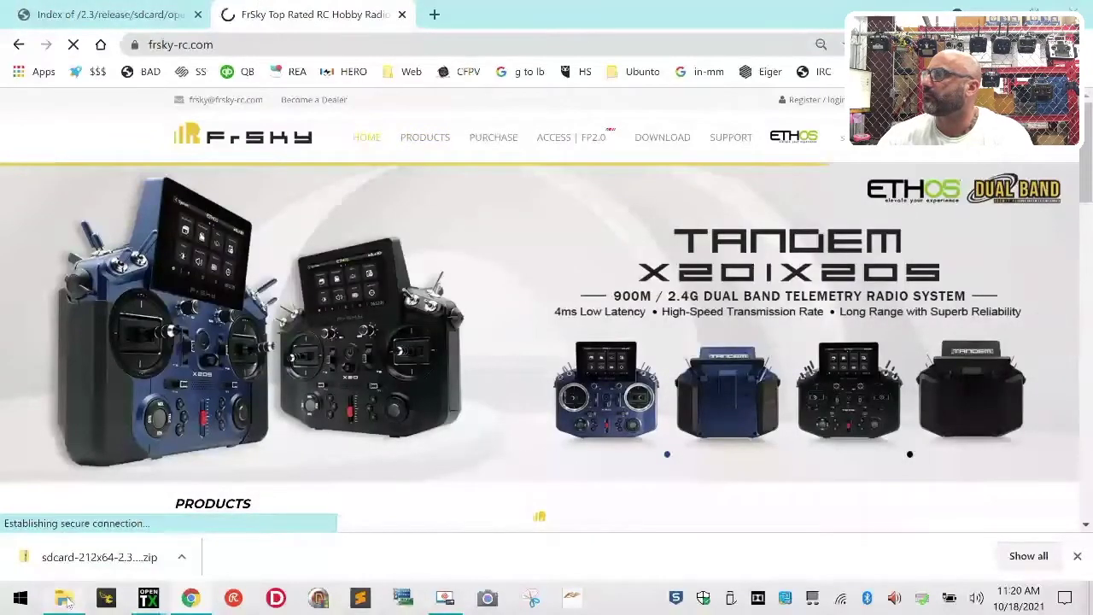
left_click(64, 598)
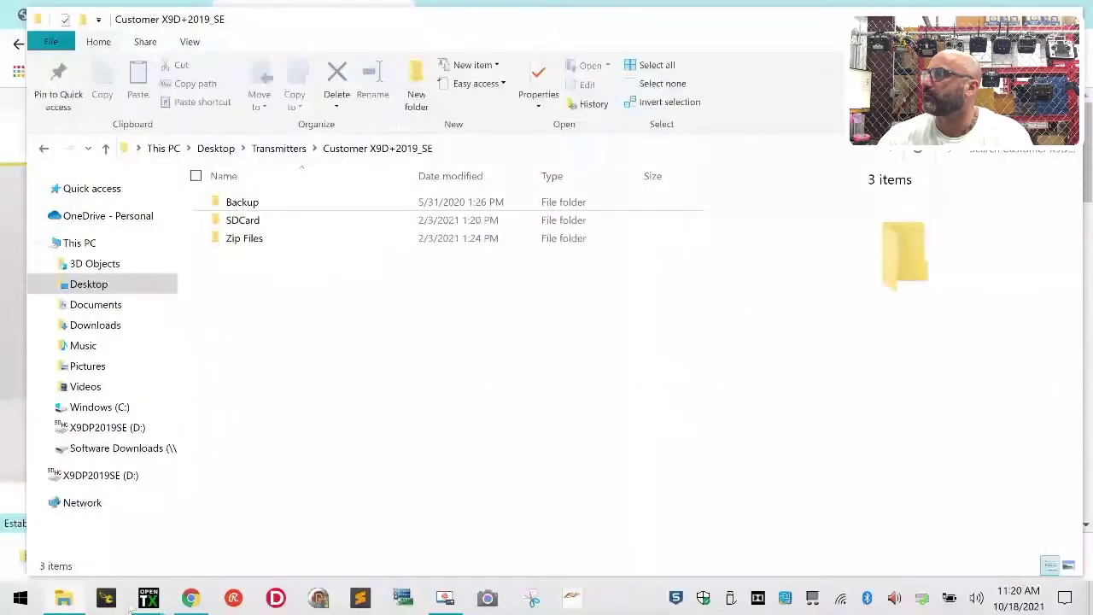
left_click(56, 600)
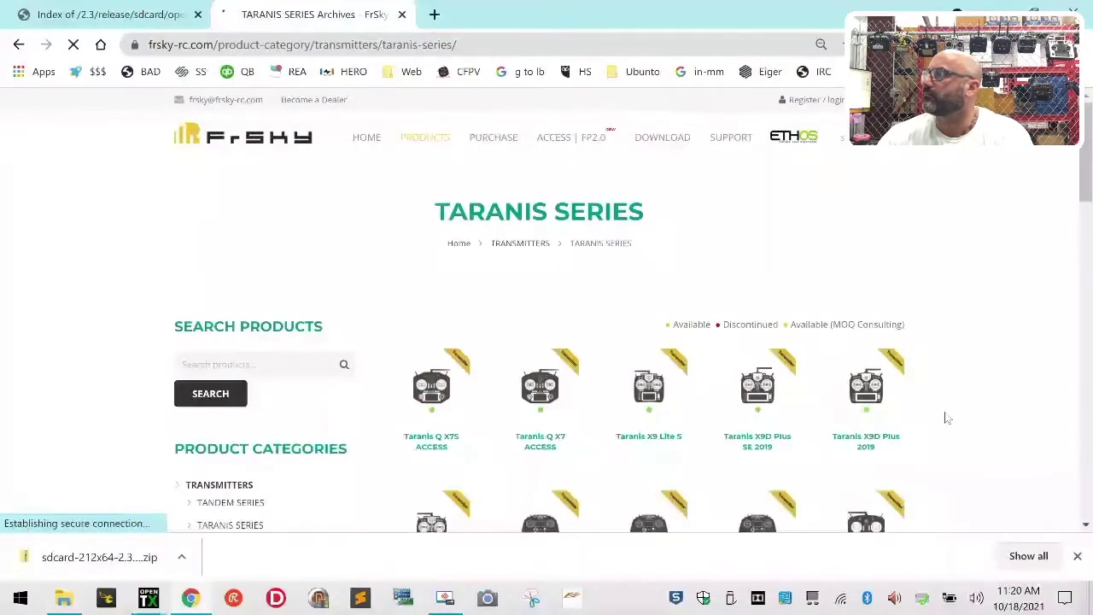
scroll(783, 409, "down", 2)
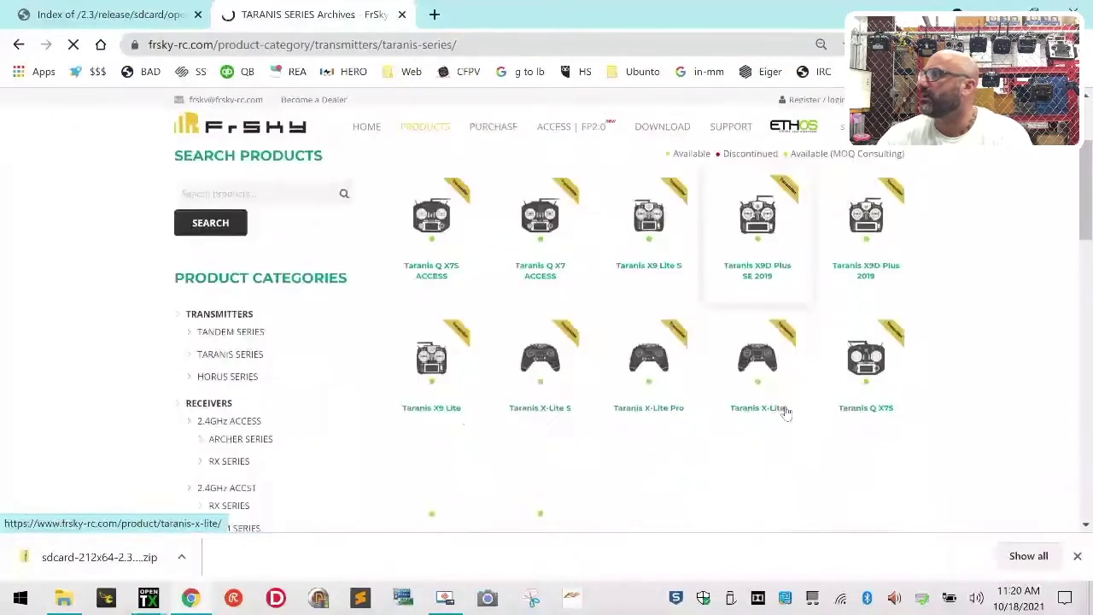
left_click(767, 214)
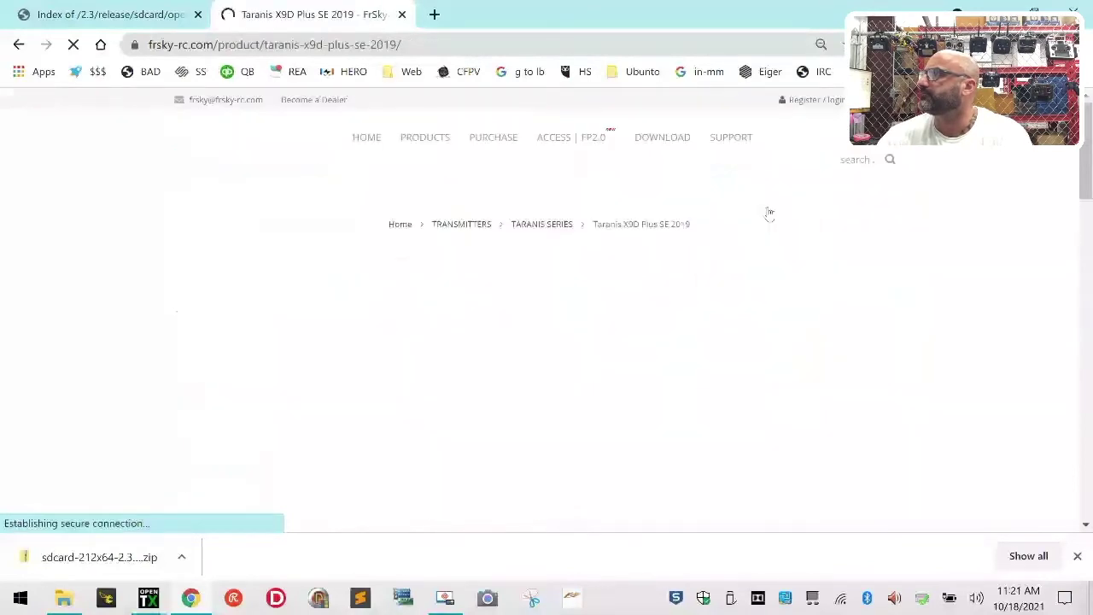
scroll(410, 346, "down", 4)
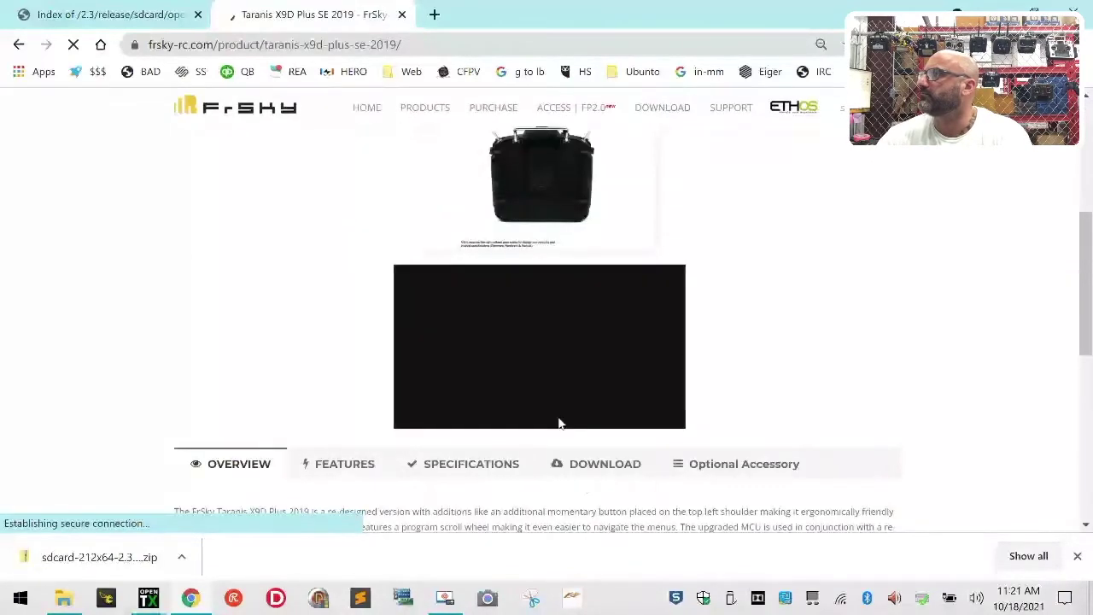
left_click(596, 468)
Cut the sdcard-212x64-2.3V0038 zip file from the Downloads folder in File Explorer
key("alt+Tab")
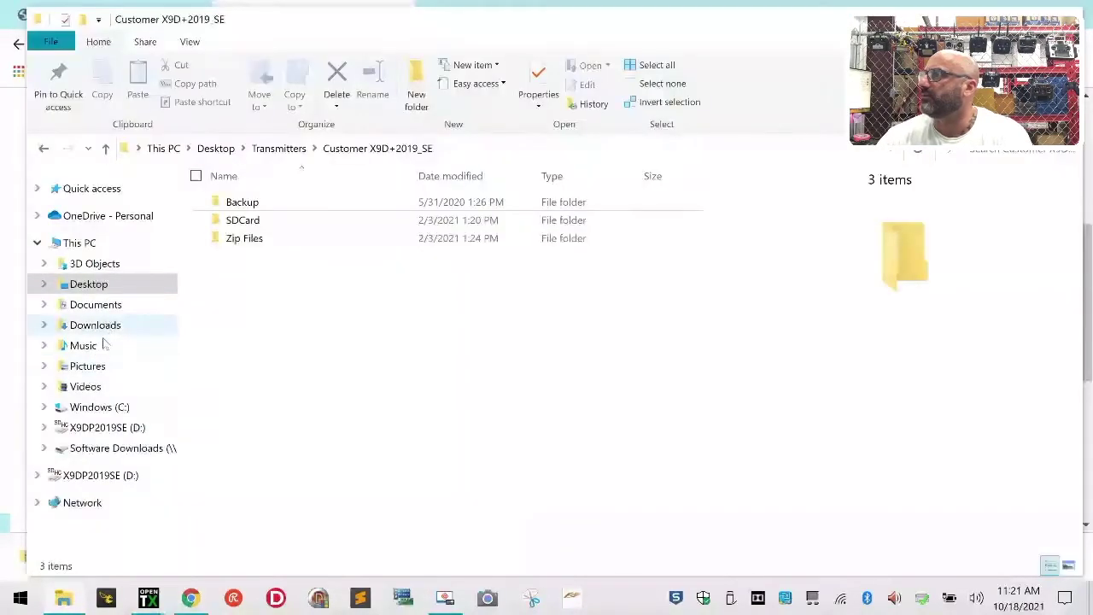
left_click(107, 327)
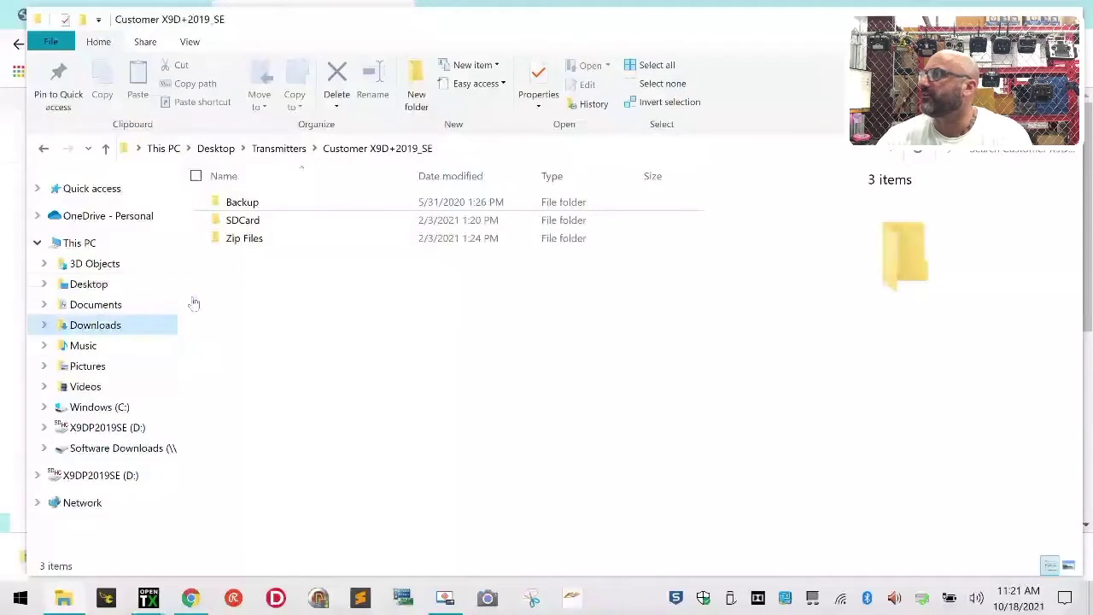
left_click(286, 223)
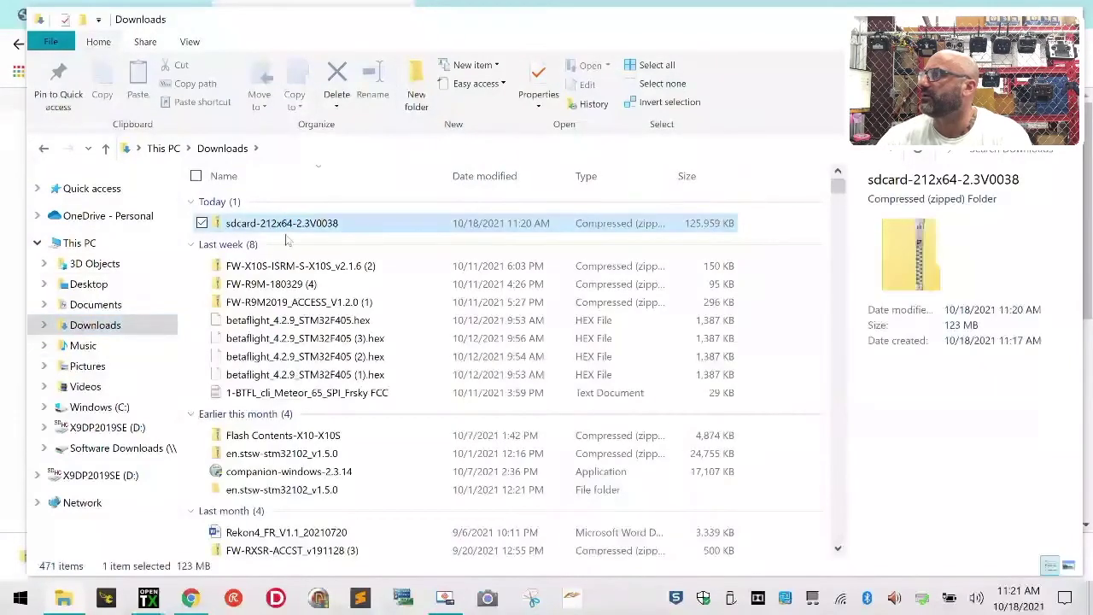
right_click(286, 231)
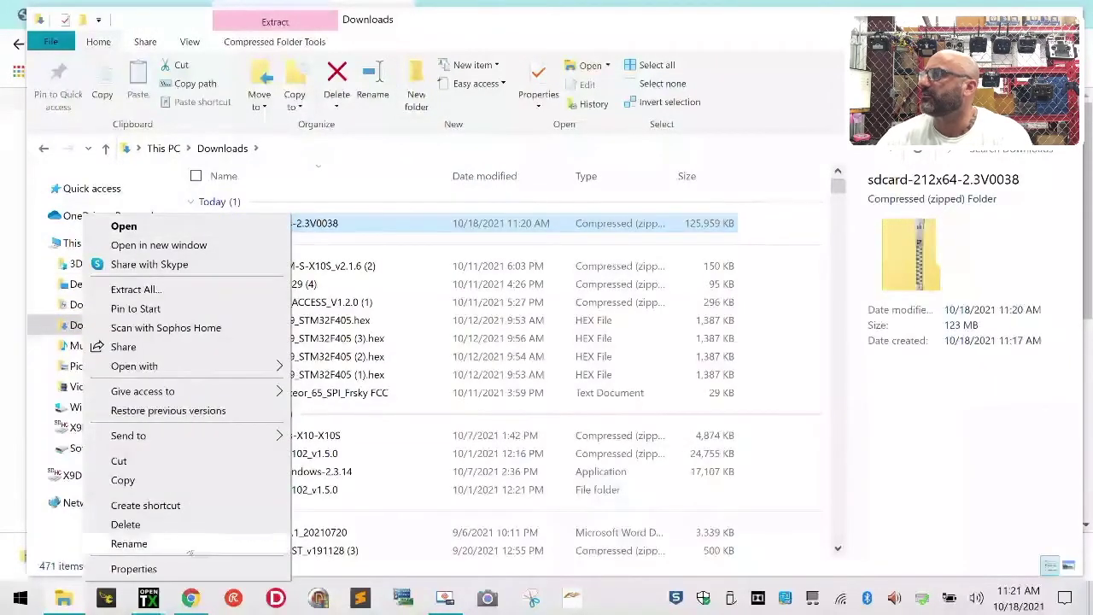
left_click(218, 459)
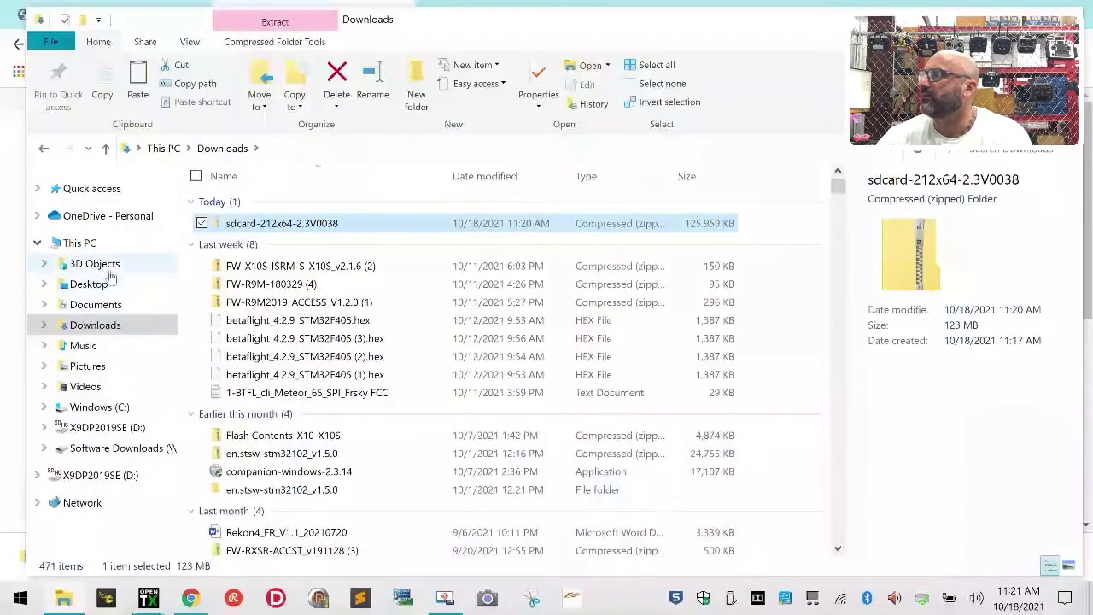
Paste the cut zip file into Desktop > Transmitters > Customer X9D+2019_SE > Zip Files
left_click(96, 287)
scroll(316, 478, "down", 4)
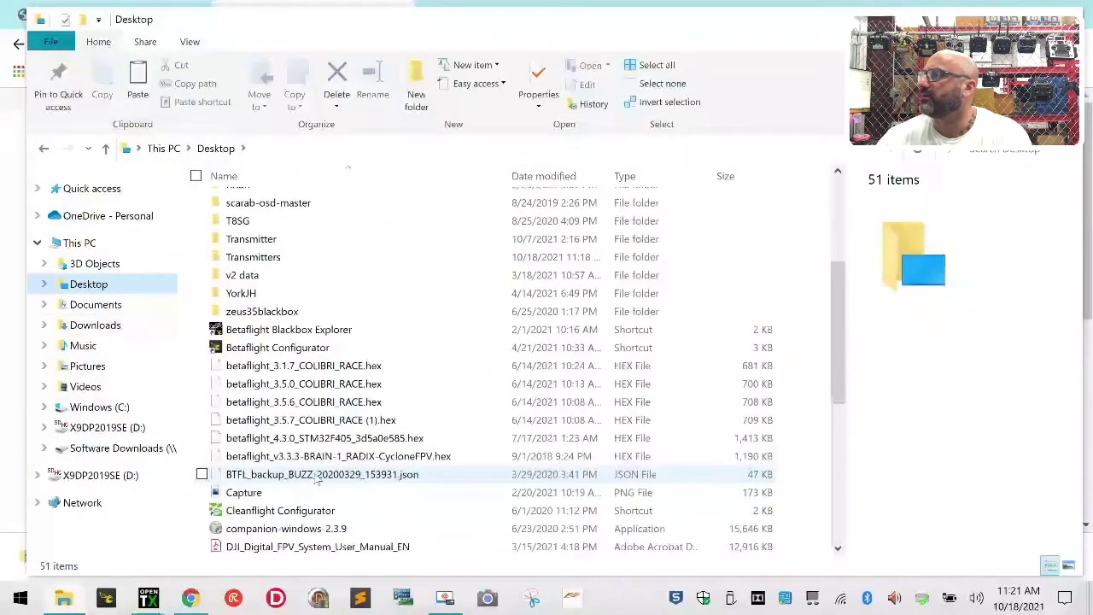
scroll(316, 480, "up", 4)
double_click(313, 476)
double_click(346, 277)
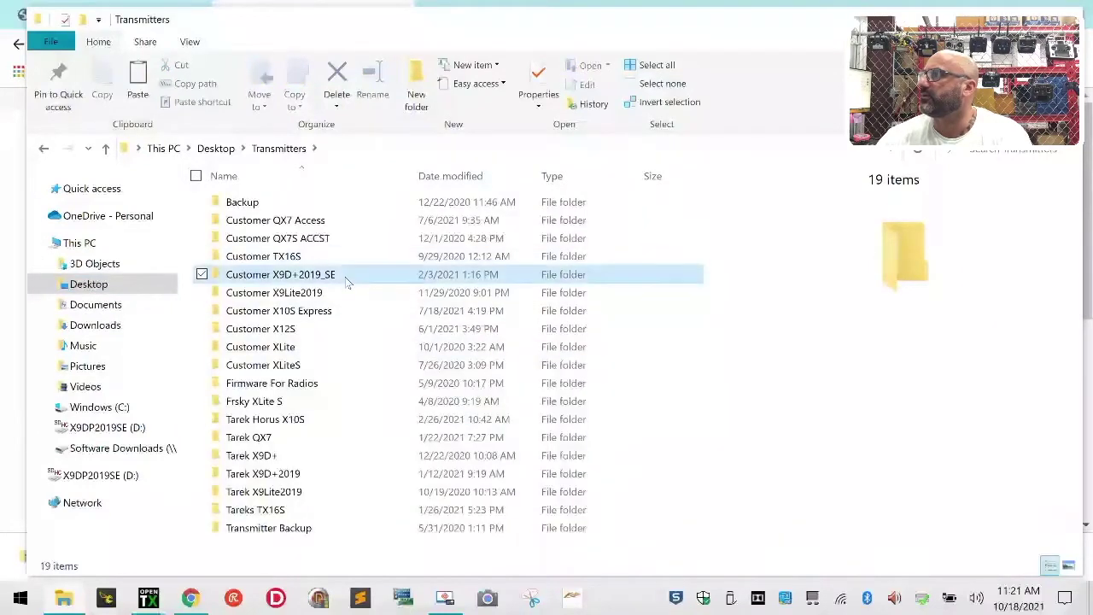
right_click(266, 405)
left_click(292, 385)
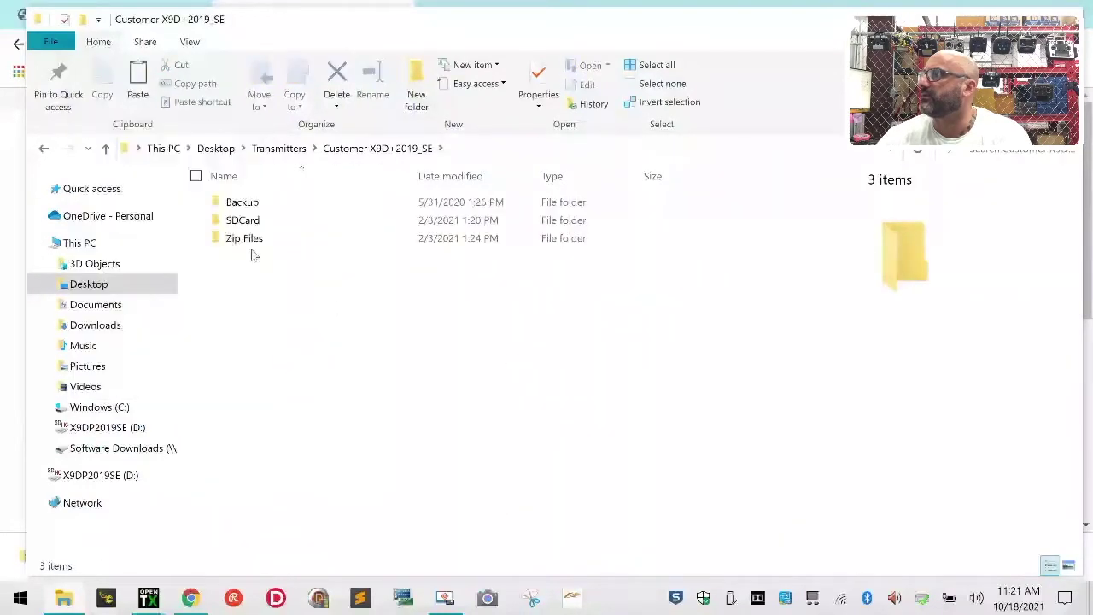
left_click(251, 243)
double_click(252, 245)
right_click(266, 406)
left_click(104, 234)
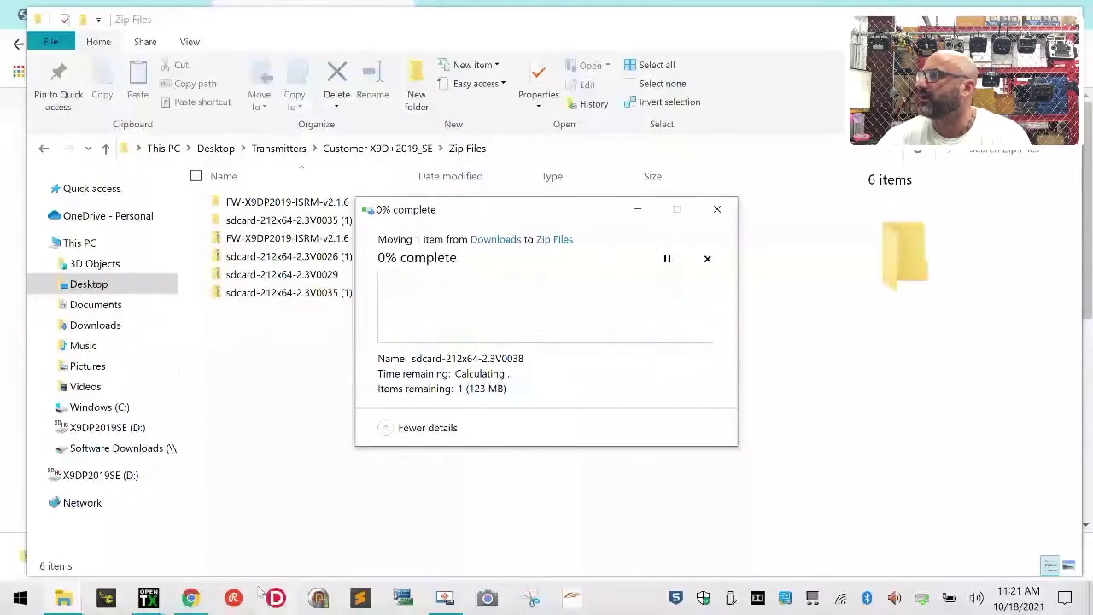
Switch to the browser and expand the ISRM RF Module firmware list on the Taranis X9D Plus SE 2019 download page
left_click(191, 597)
scroll(312, 396, "down", 4)
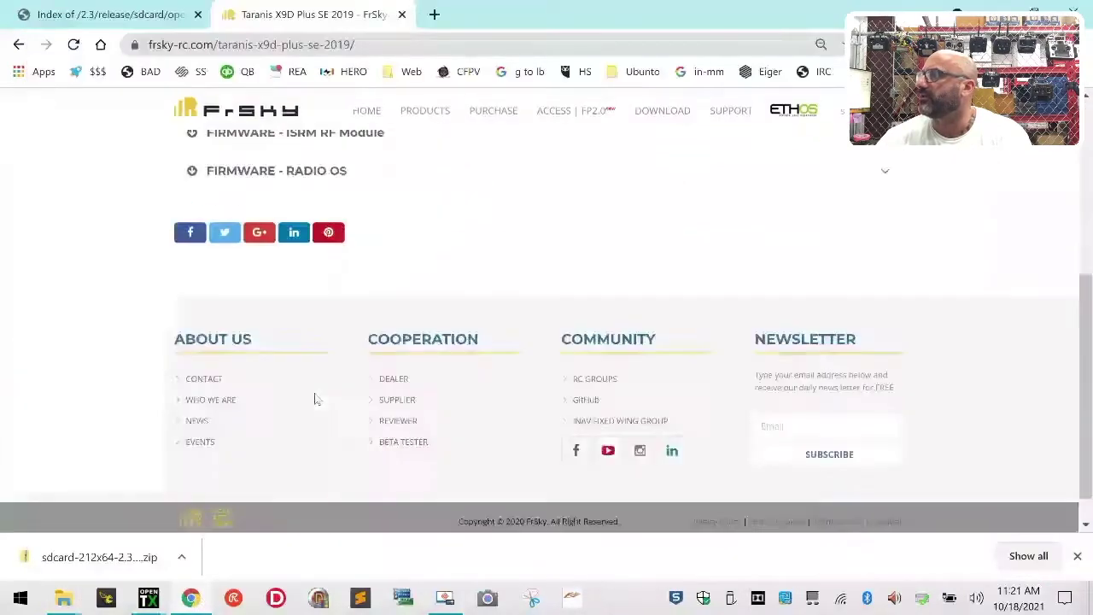
scroll(313, 395, "up", 2)
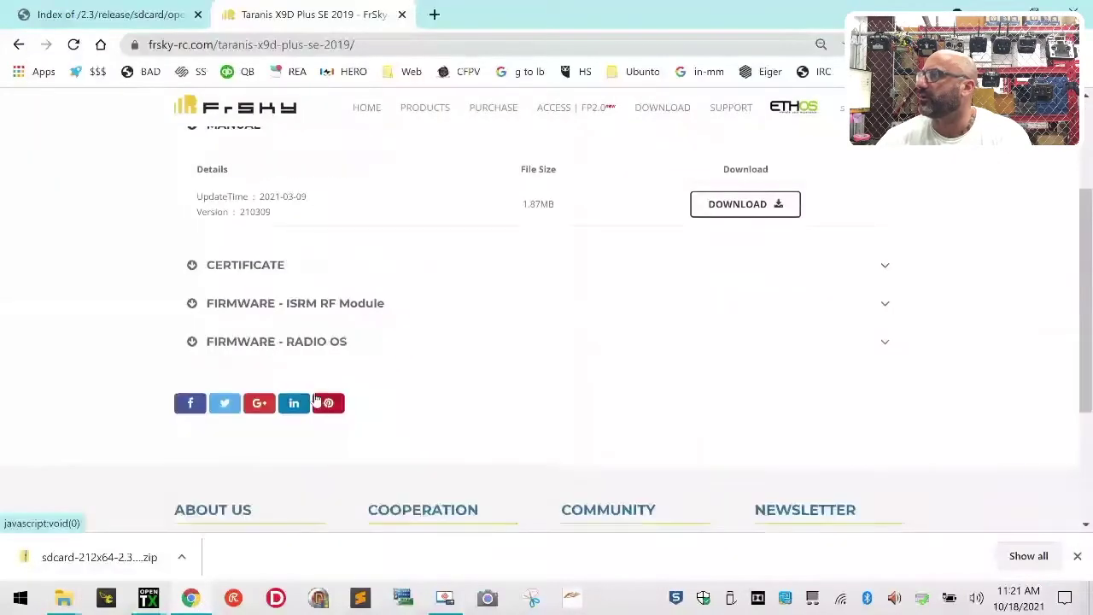
left_click(192, 305)
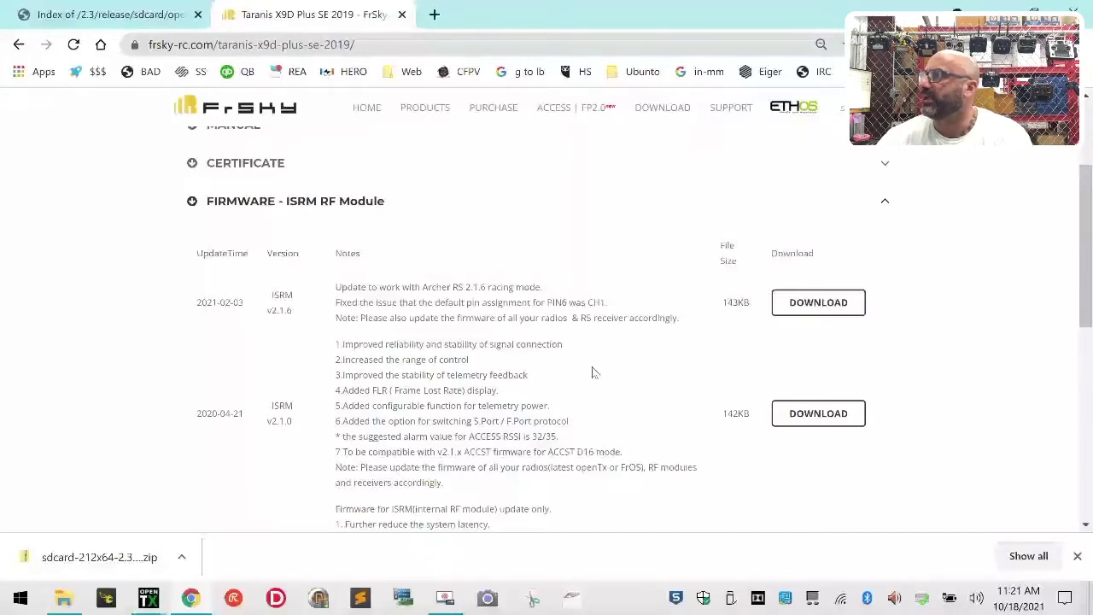
Show the downloaded sdcard-212x64-2.3V0038 zip in its folder and extract it inside Zip Files
scroll(591, 372, "down", 2)
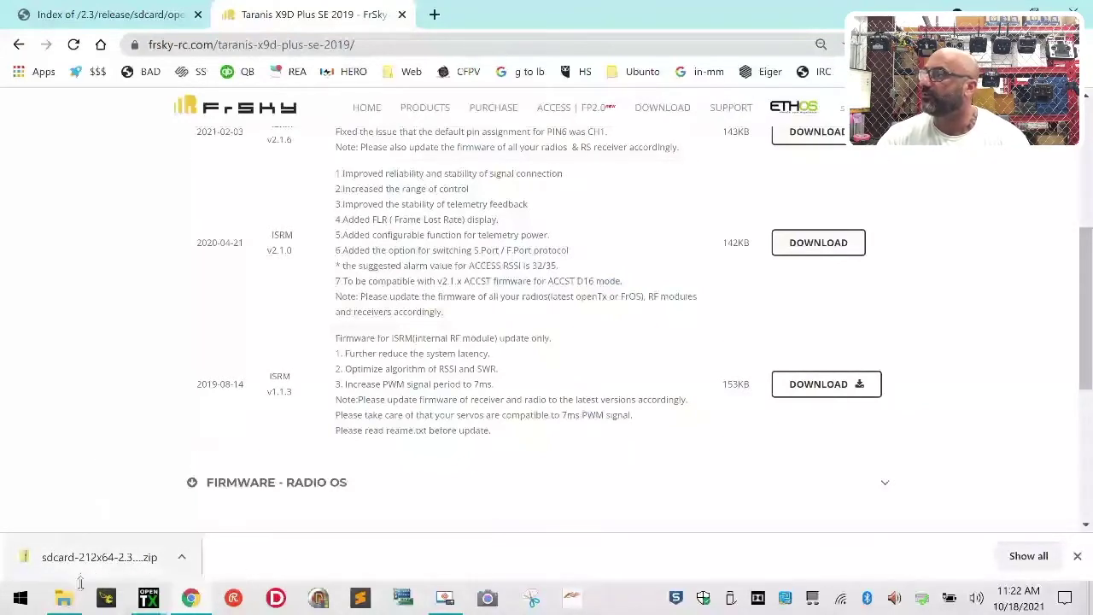
left_click(182, 557)
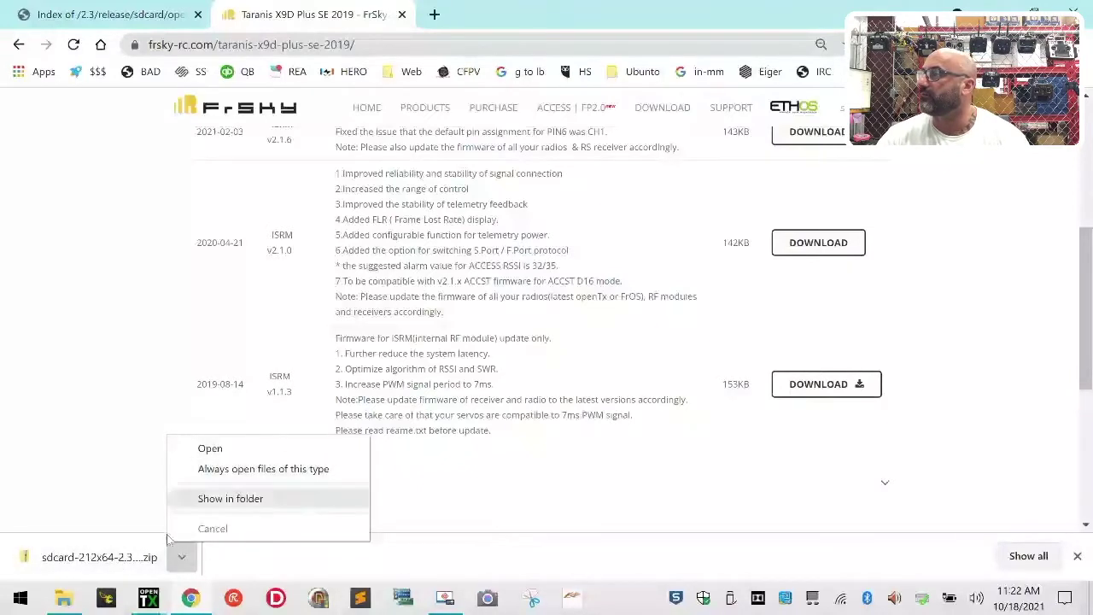
left_click(231, 497)
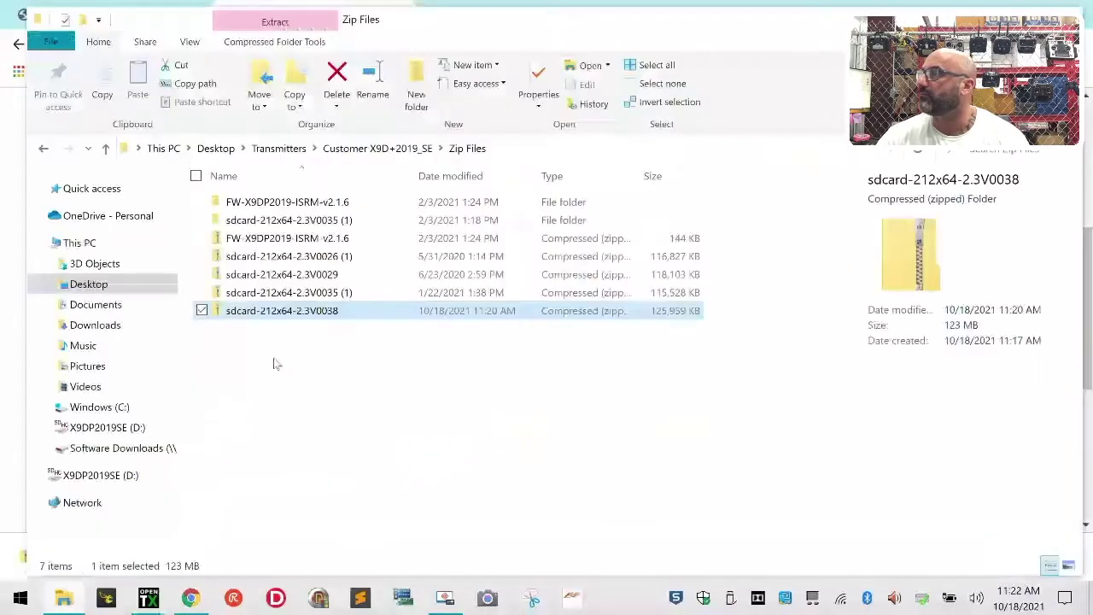
left_click(277, 311)
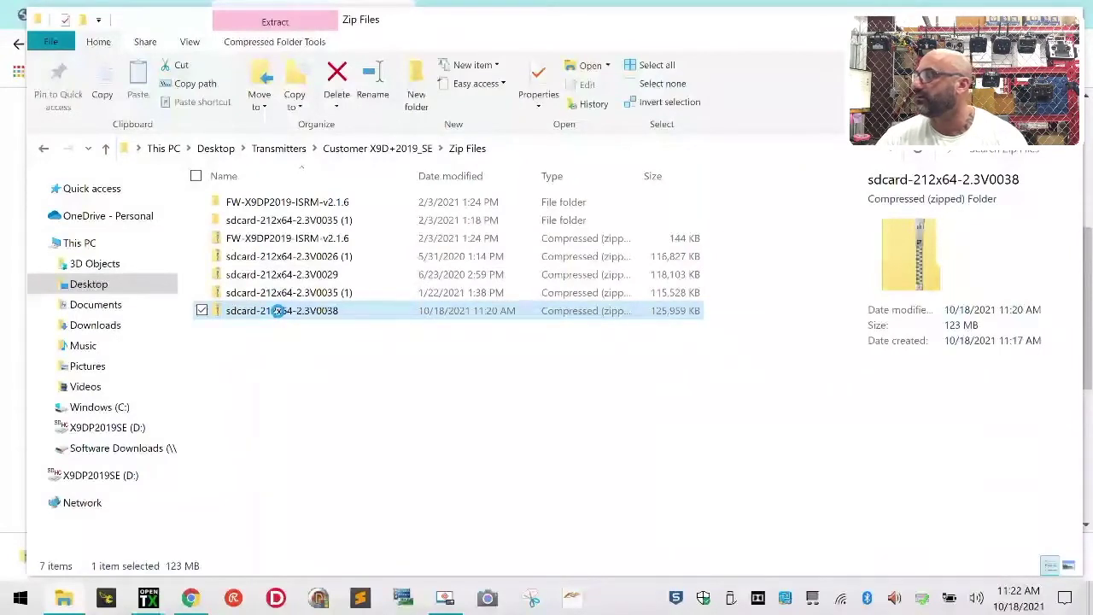
right_click(276, 311)
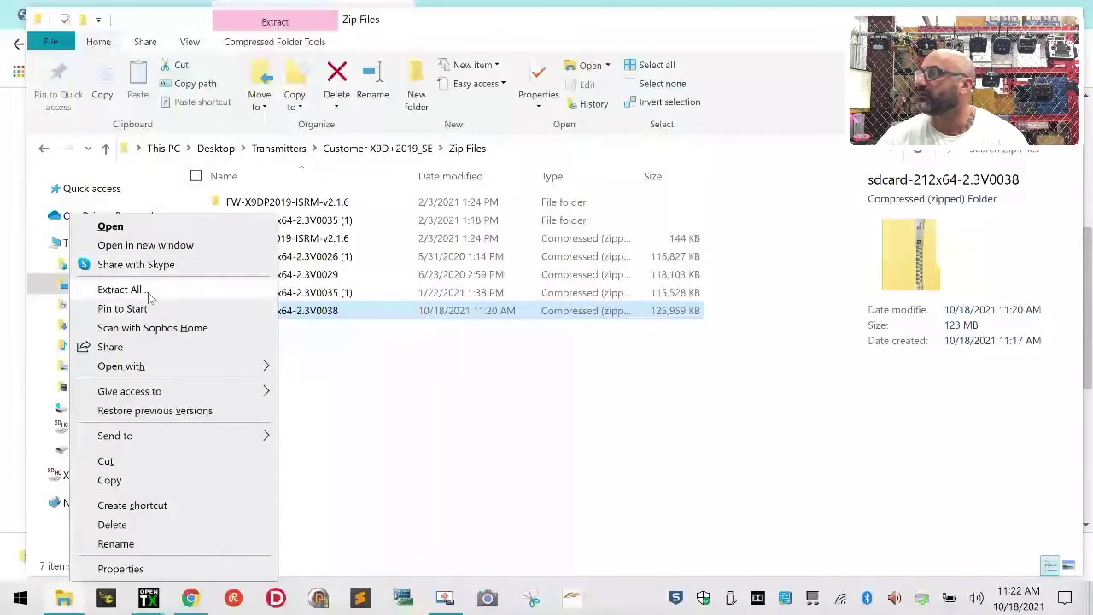
left_click(120, 289)
left_click(696, 480)
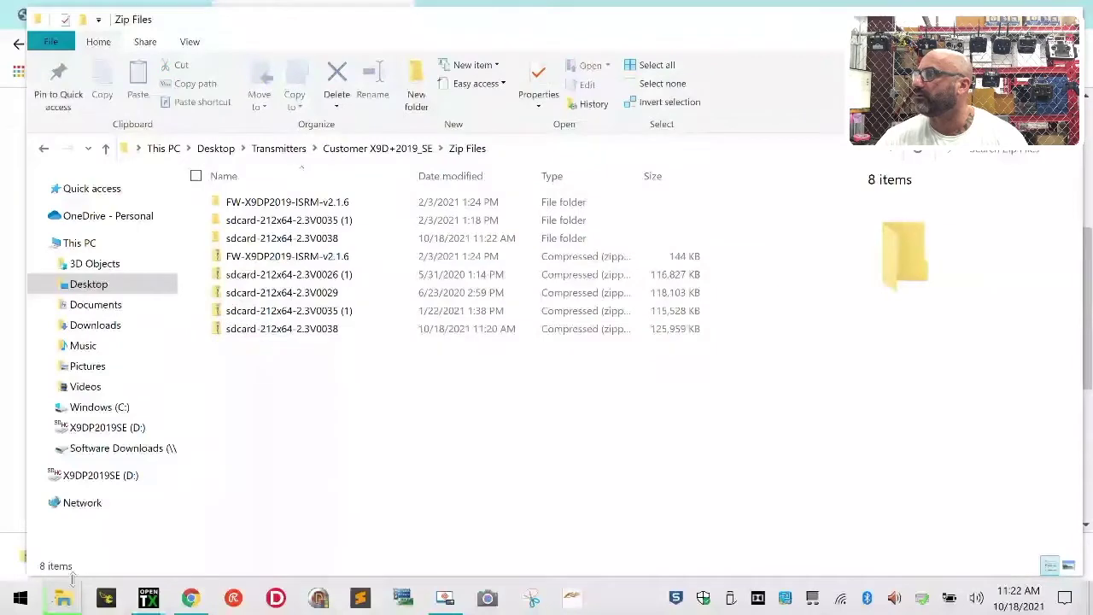
Switch to the browser's ISRM firmware list and check the progress of the zip extraction
left_click(189, 597)
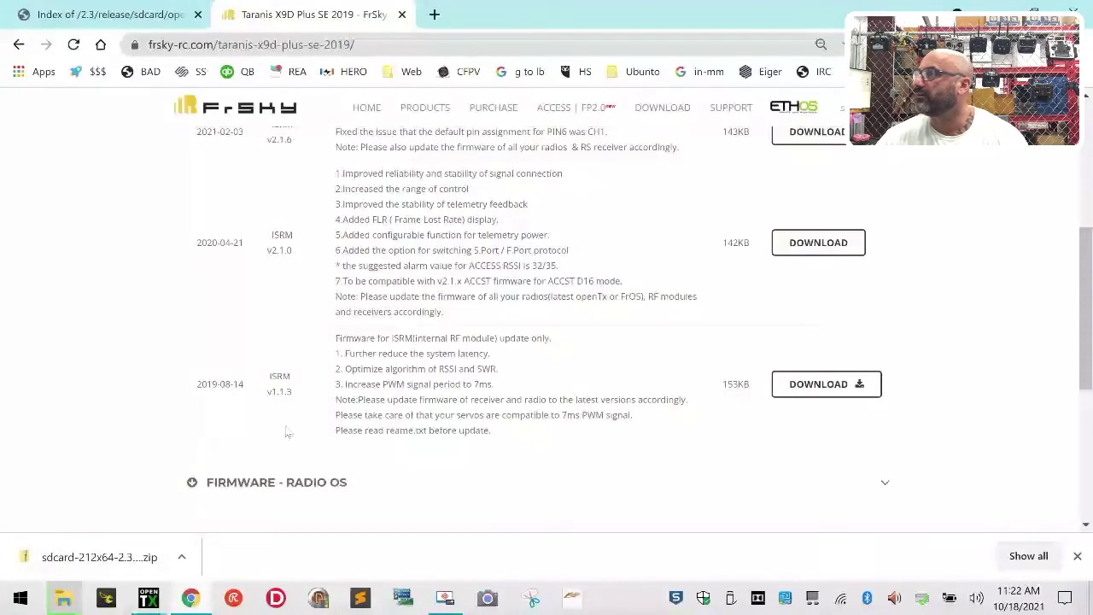
scroll(312, 410, "up", 2)
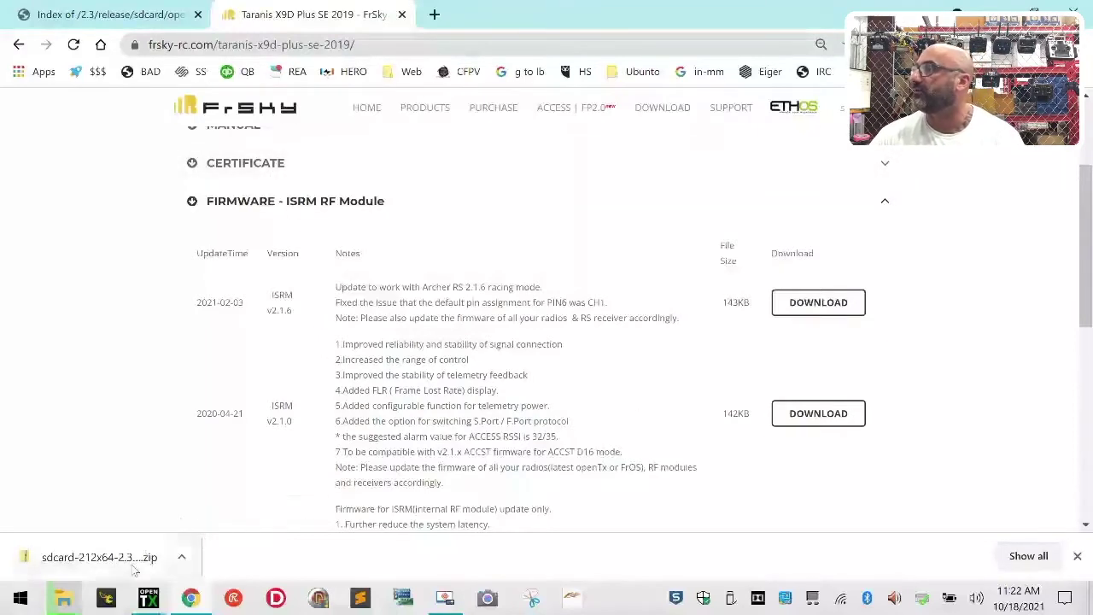
mouse_move(57, 603)
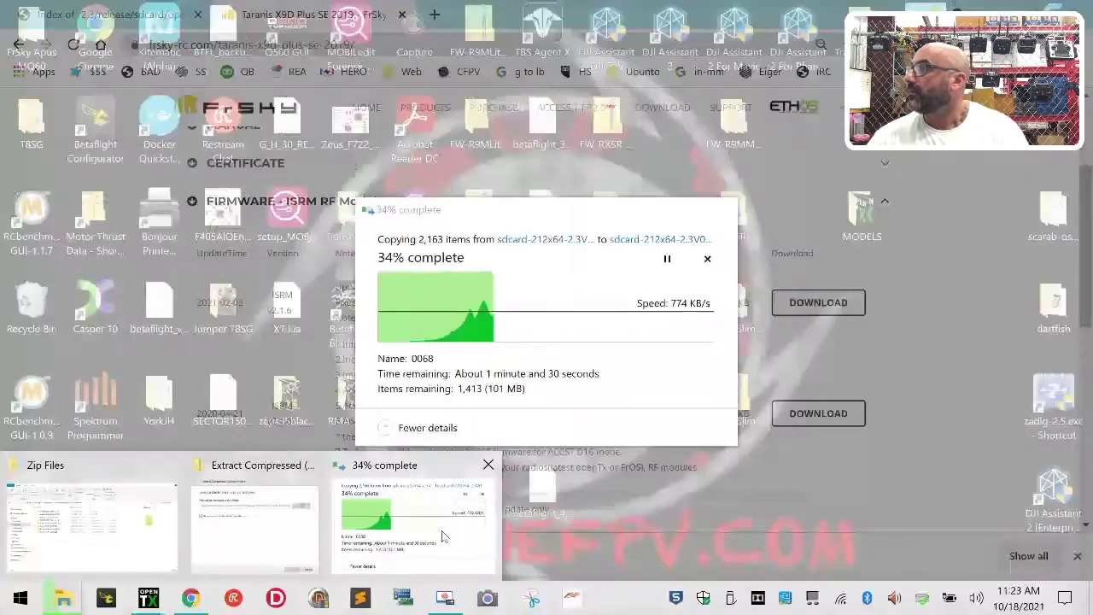
left_click(441, 530)
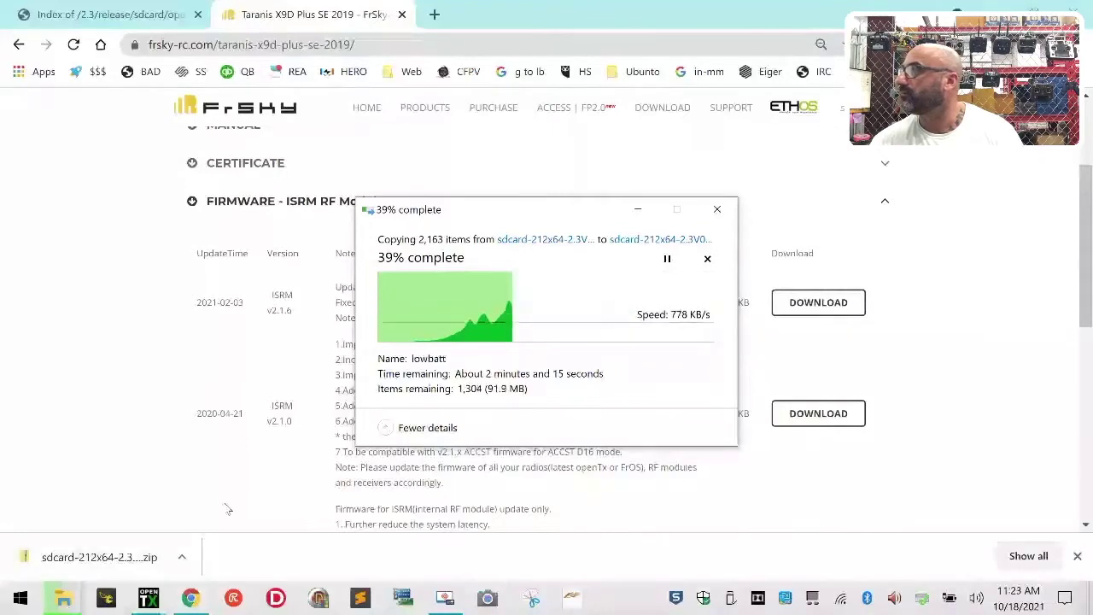
Close the OpenTX SD card index page and return to the start of the Taranis X9D Plus SE 2019 page
left_click(71, 10)
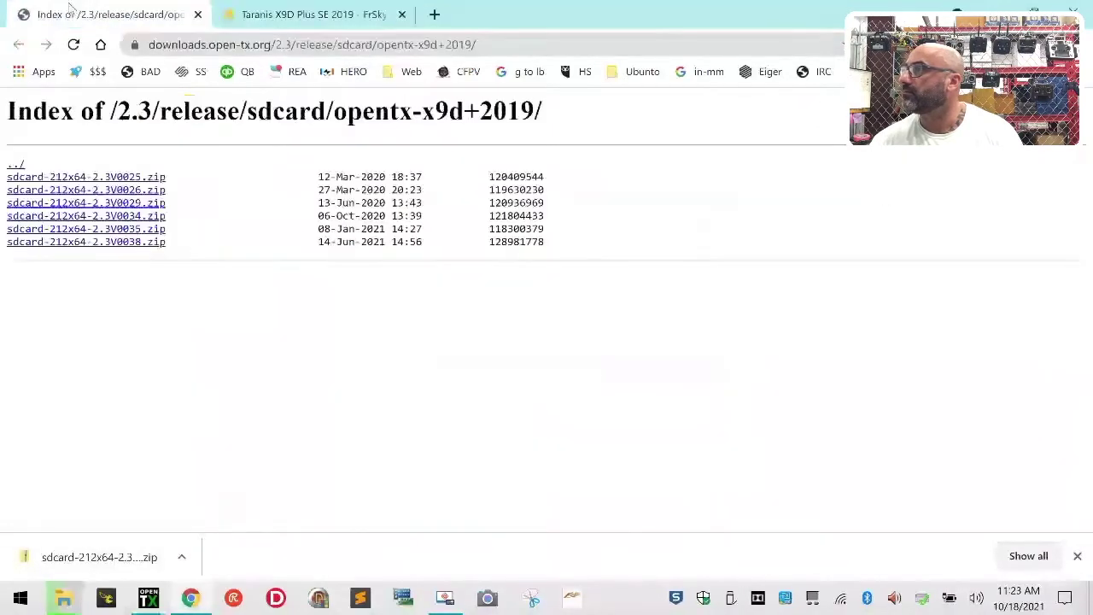
left_click(197, 14)
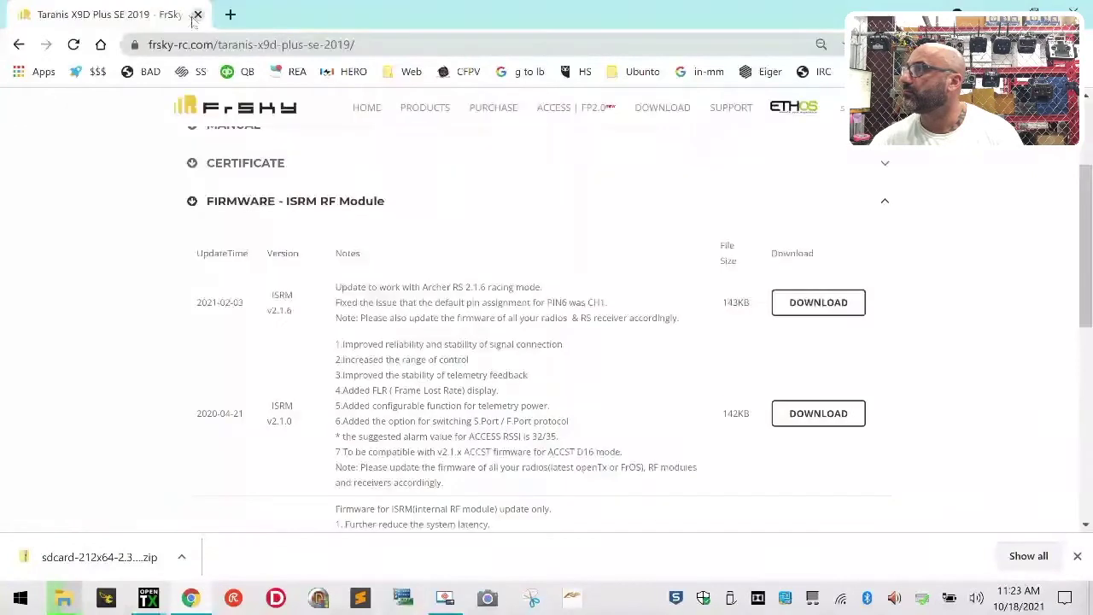
scroll(410, 449, "up", 1)
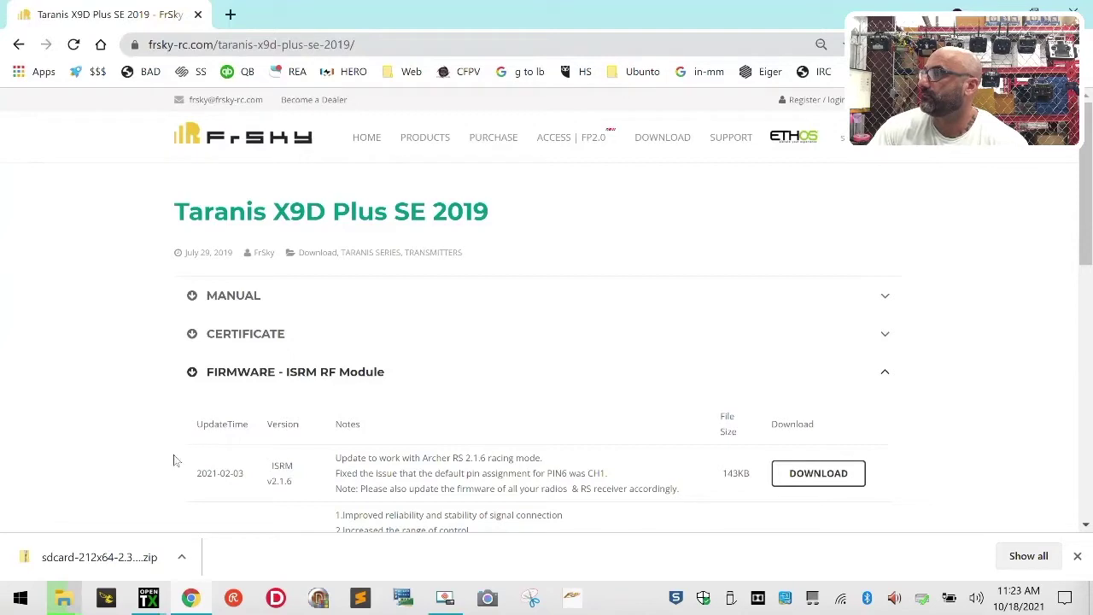
Switch to File Explorer and delete the old extracted folder sdcard-212x64-2.3V0035 (1) from Zip Files
left_click(65, 601)
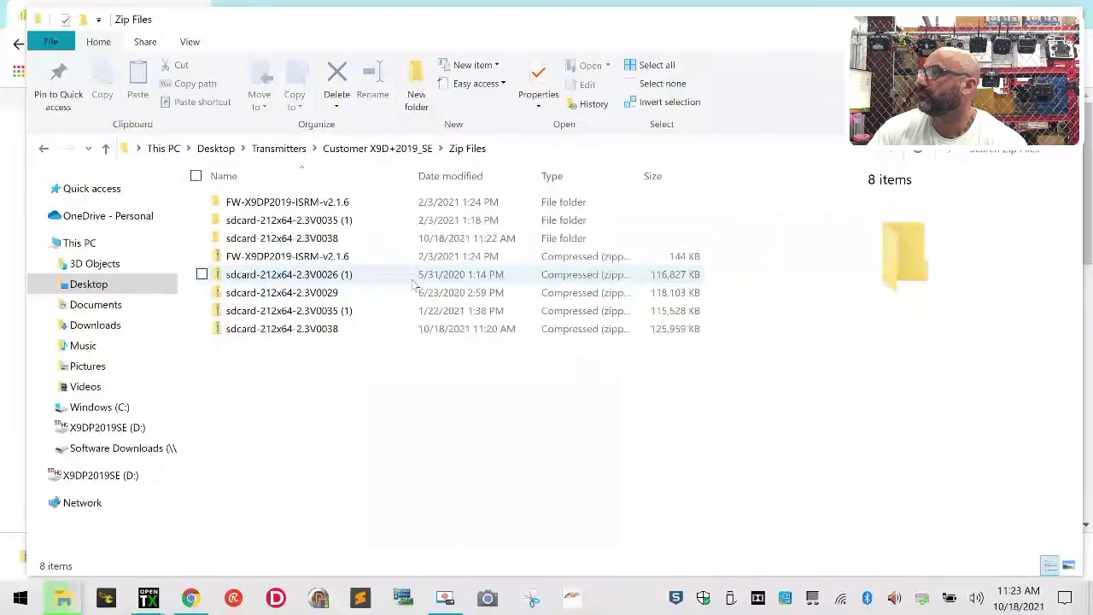
left_click(202, 219)
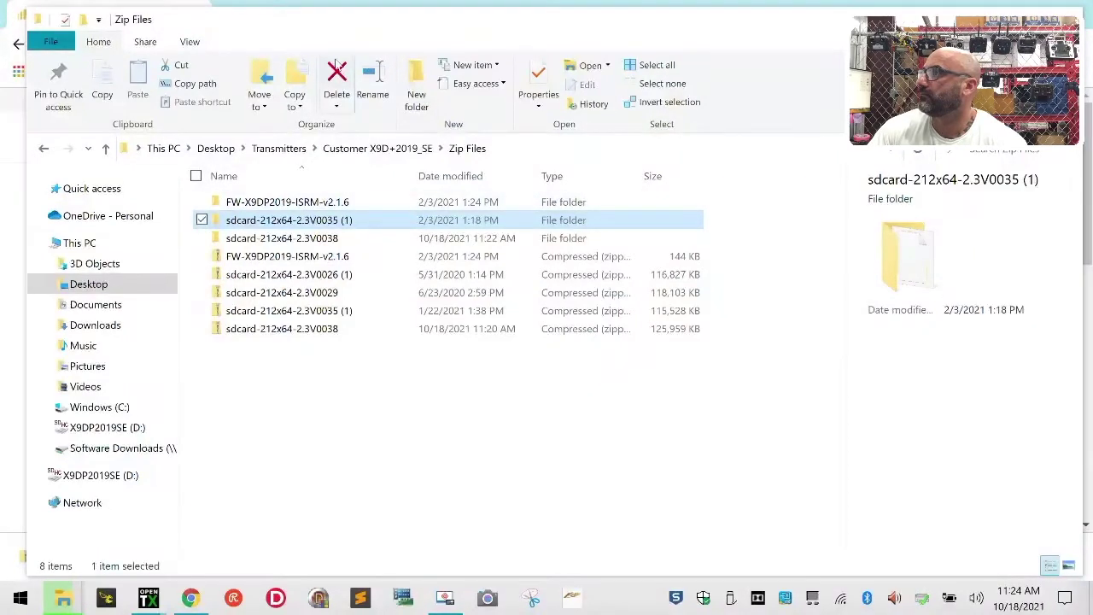
left_click(337, 70)
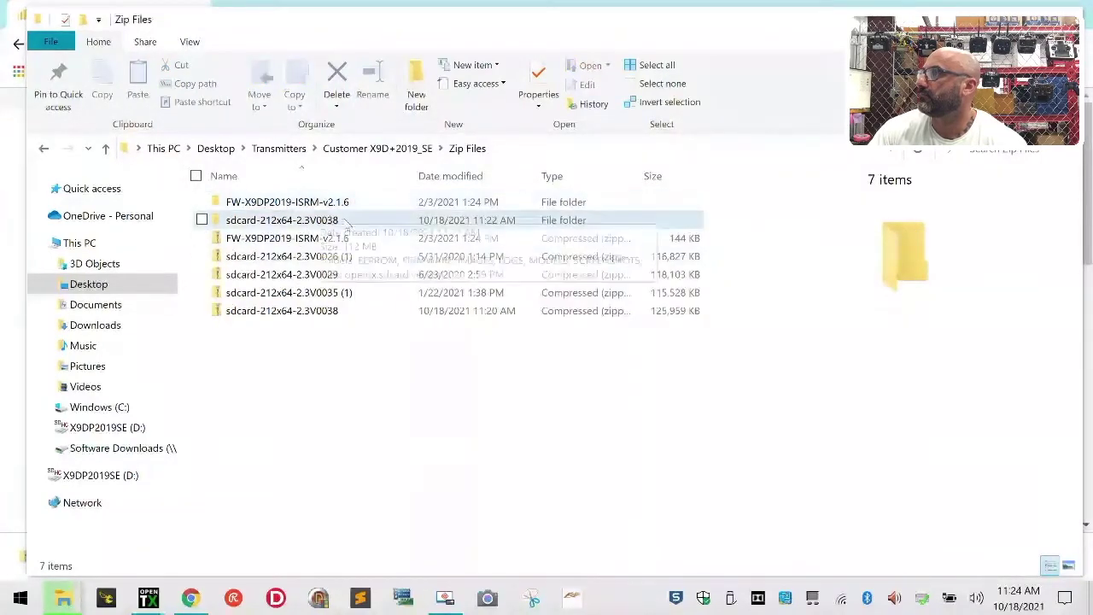
Inspect the contents of the extracted FW-X9DP2019-ISRM-v2.1.6 folder and delete that folder from Zip Files
left_click(340, 203)
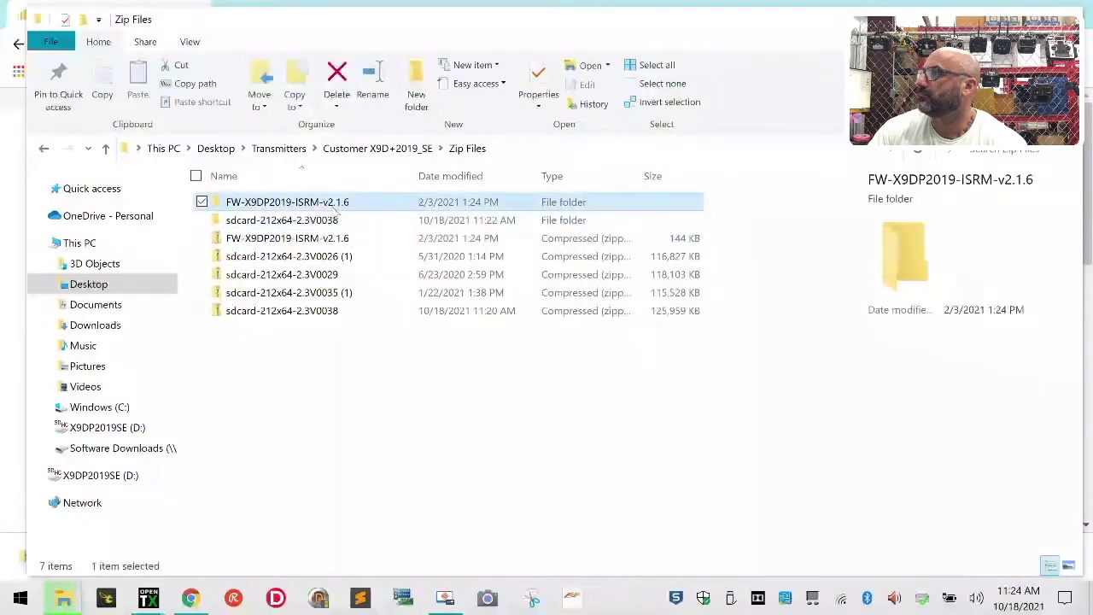
double_click(338, 205)
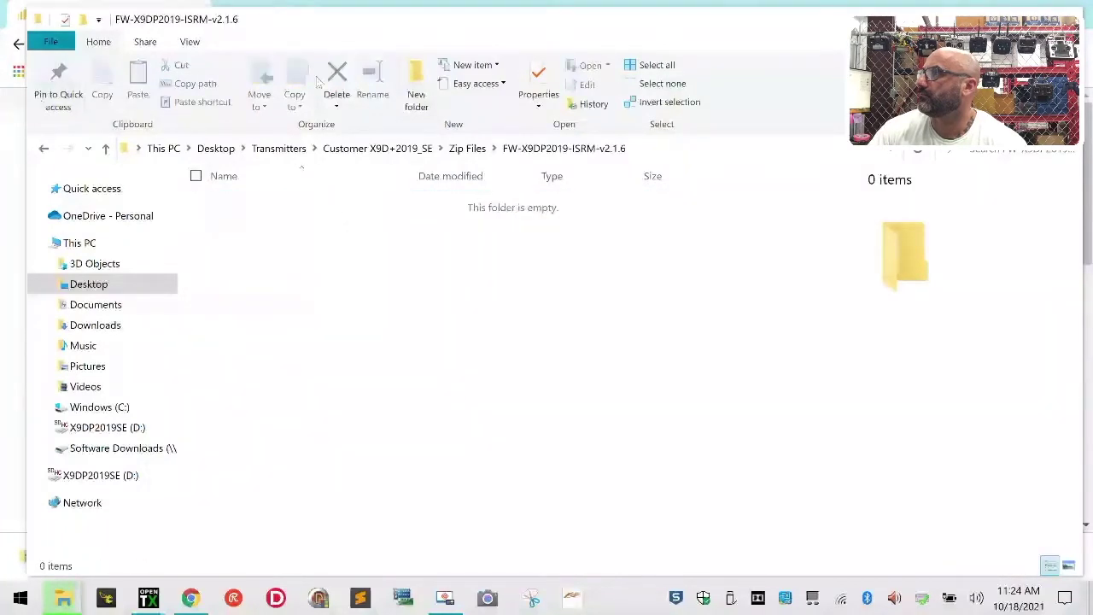
left_click(468, 149)
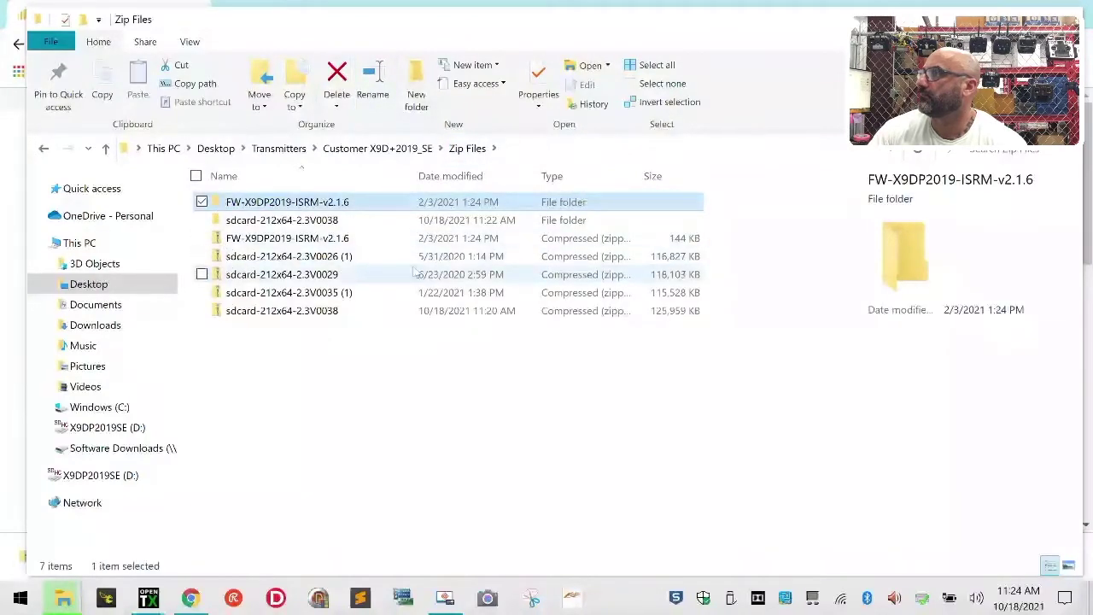
key("Delete")
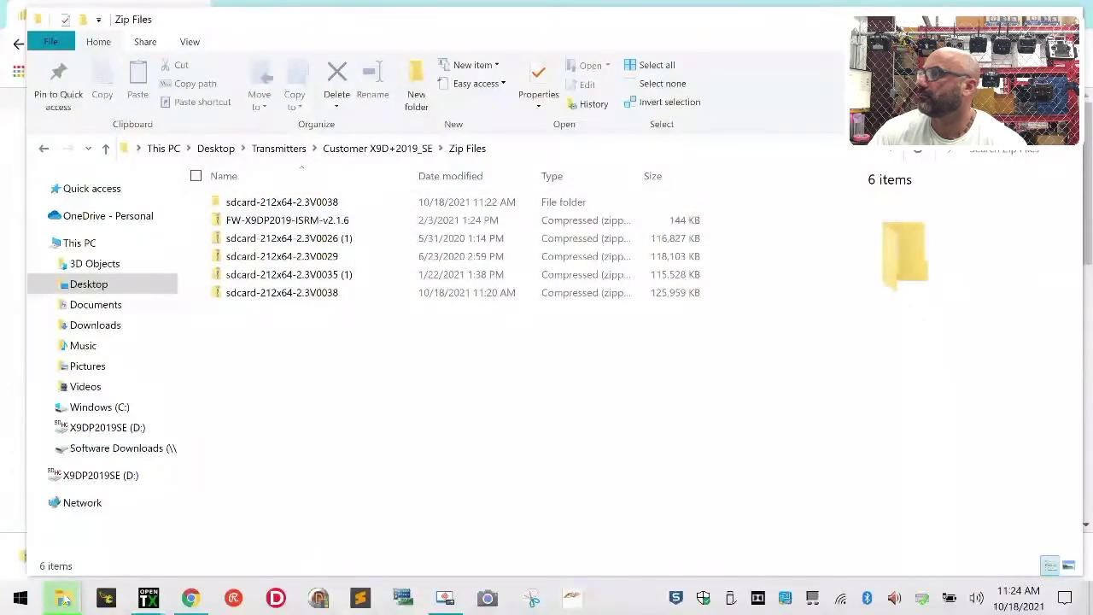
In the extracted sdcard-212x64-2.3V0038 folder, delete every language folder in SOUNDS except en
left_click(410, 515)
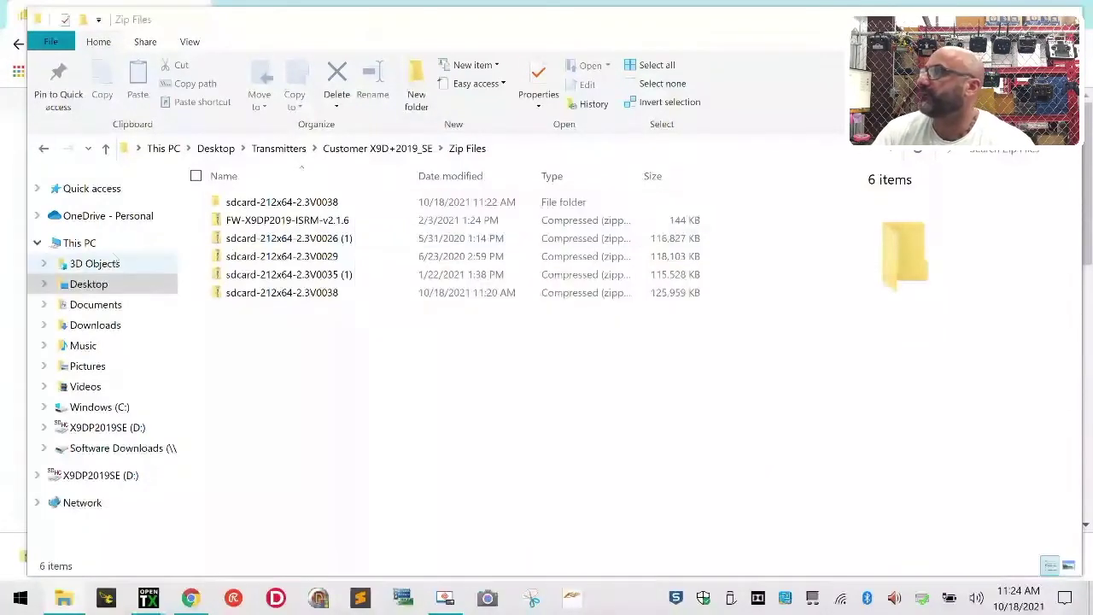
double_click(267, 202)
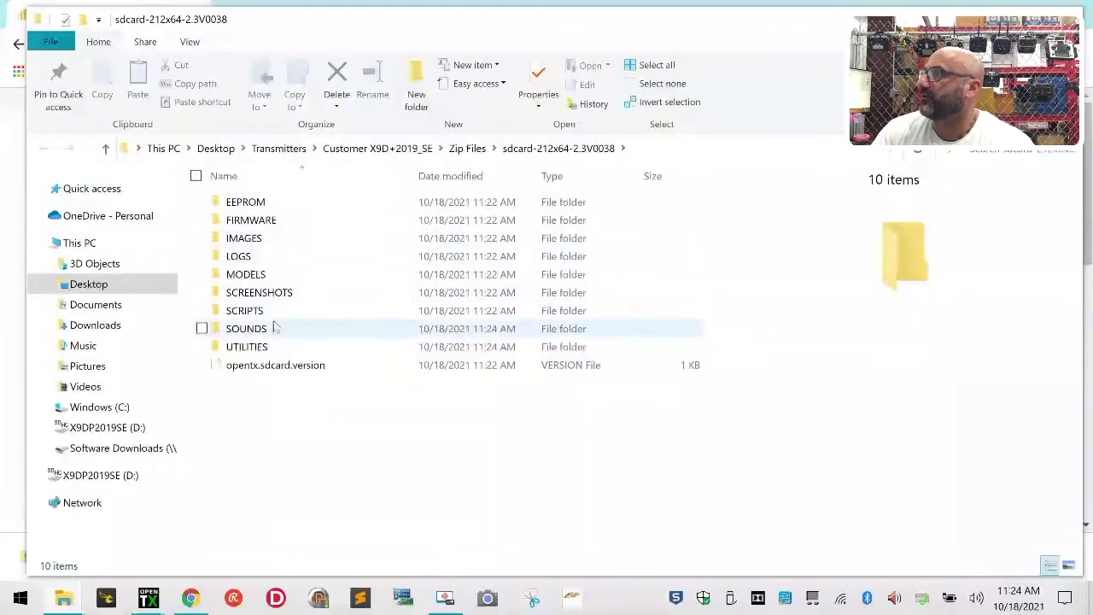
double_click(256, 329)
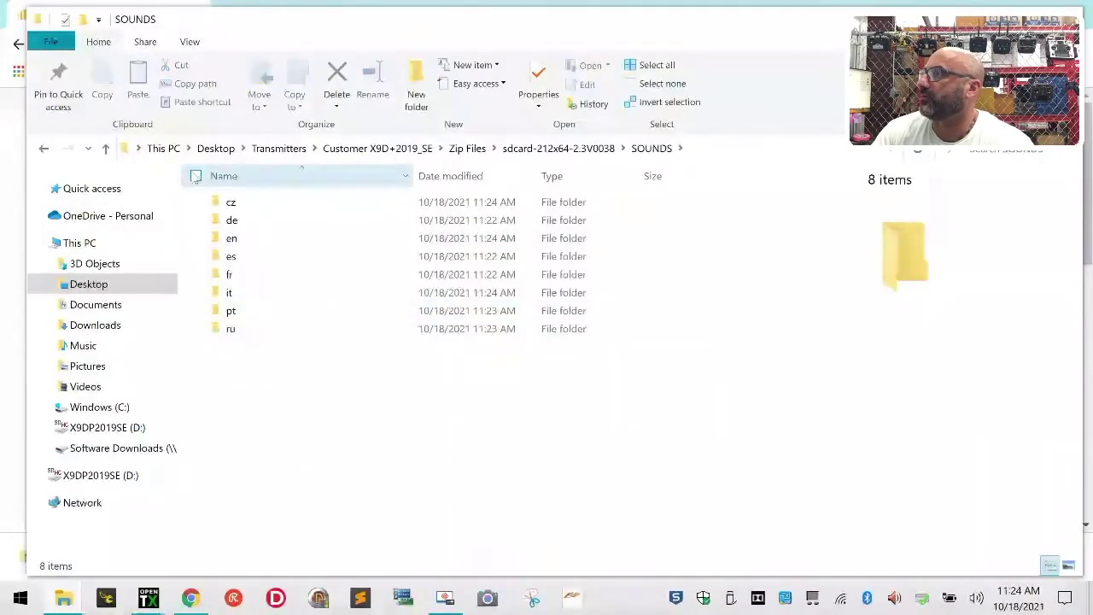
left_click(195, 176)
left_click(202, 238)
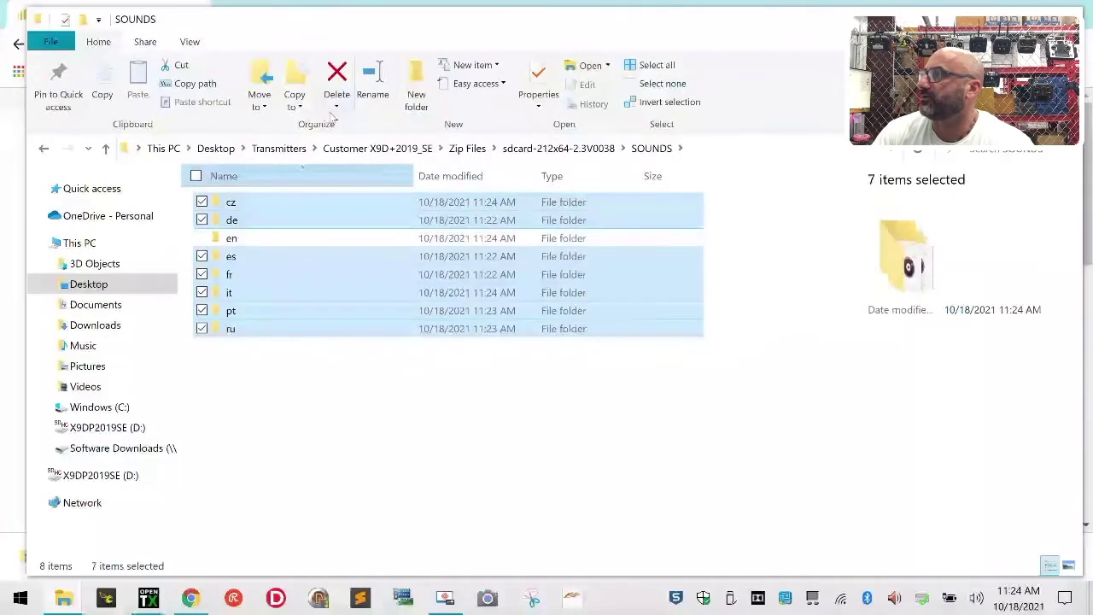
key("Delete")
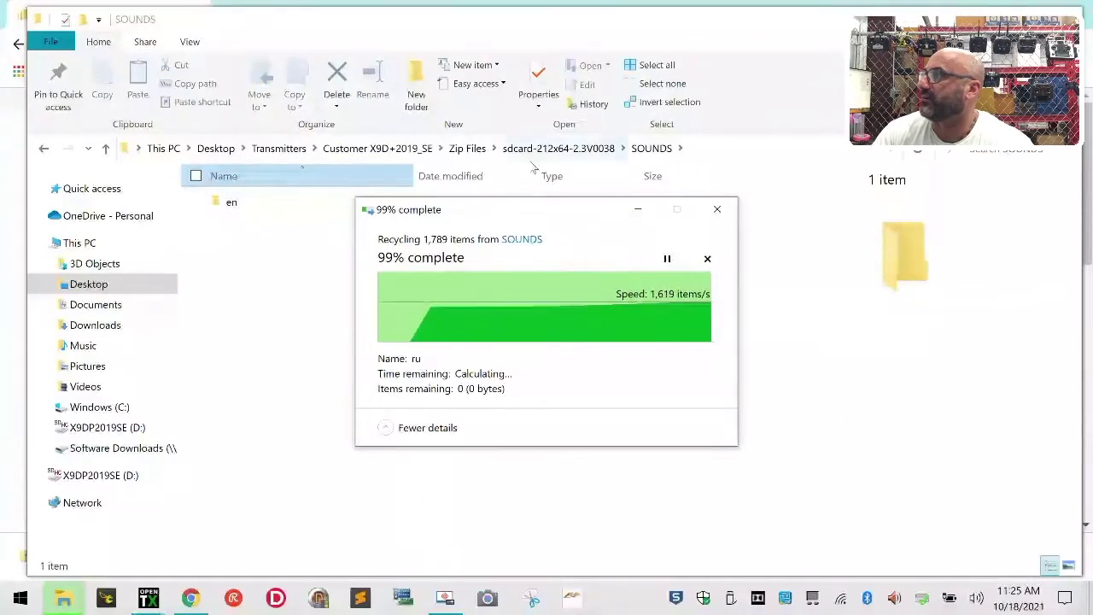
Copy everything in the extracted sdcard-212x64-2.3V0038 folder except the FIRMWARE folder
left_click(467, 148)
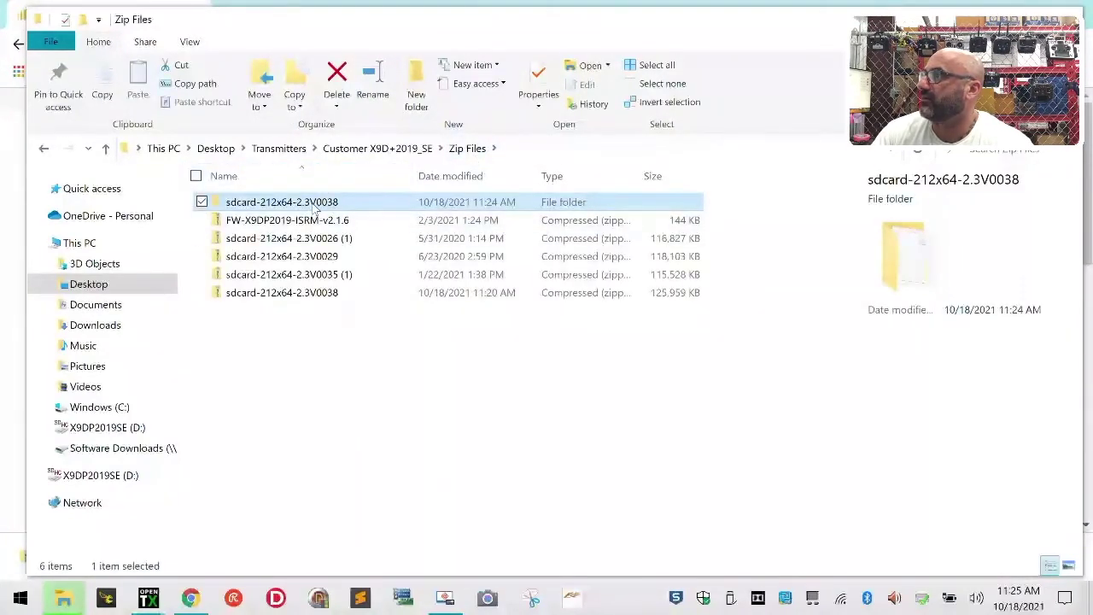
double_click(313, 205)
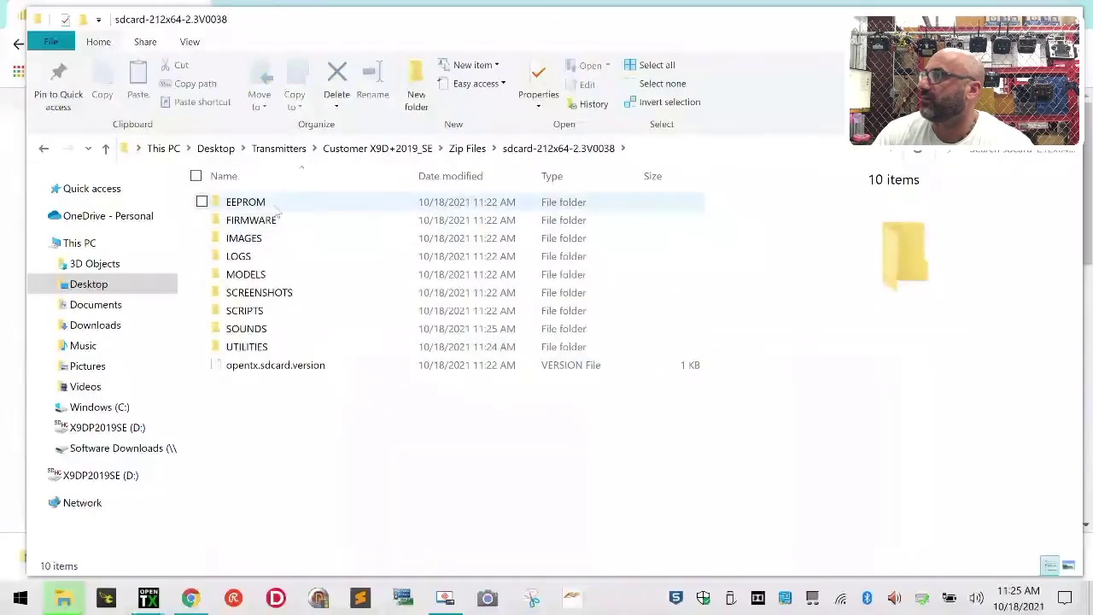
left_click(195, 176)
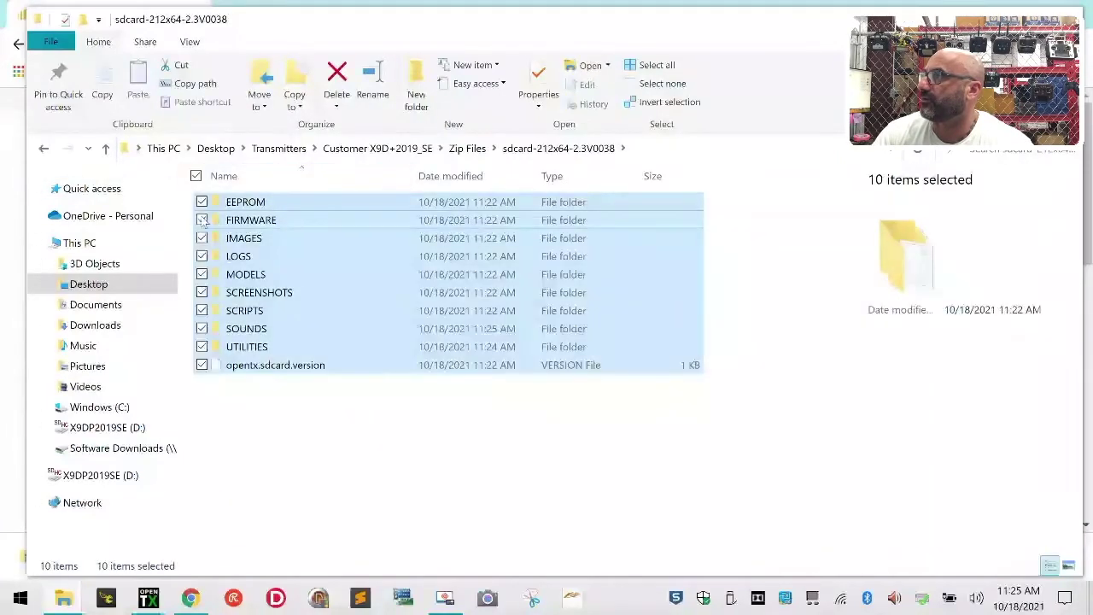
left_click(202, 220)
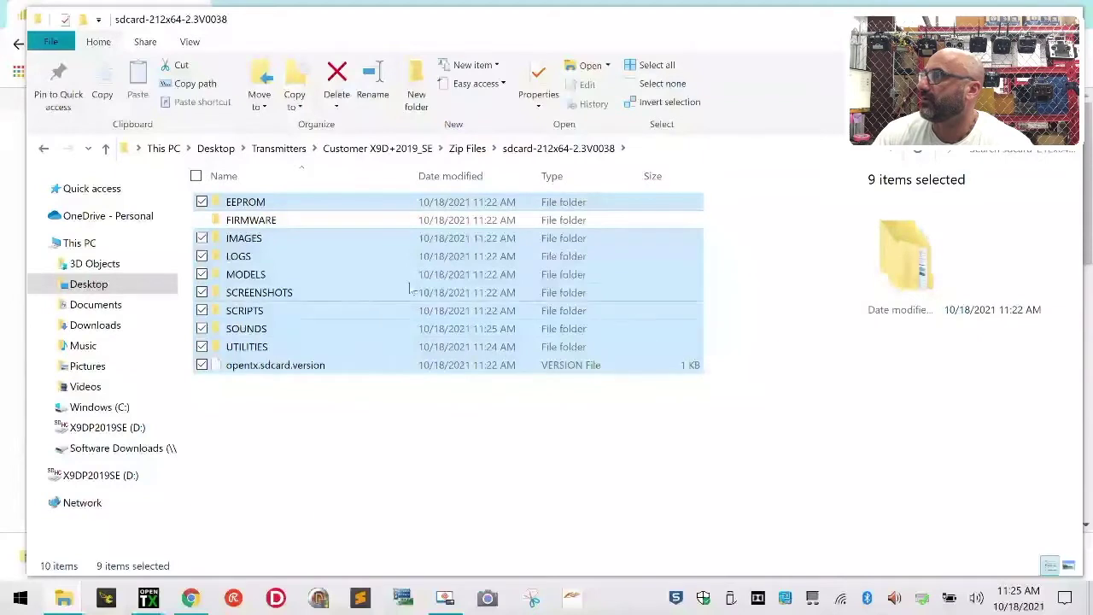
right_click(307, 270)
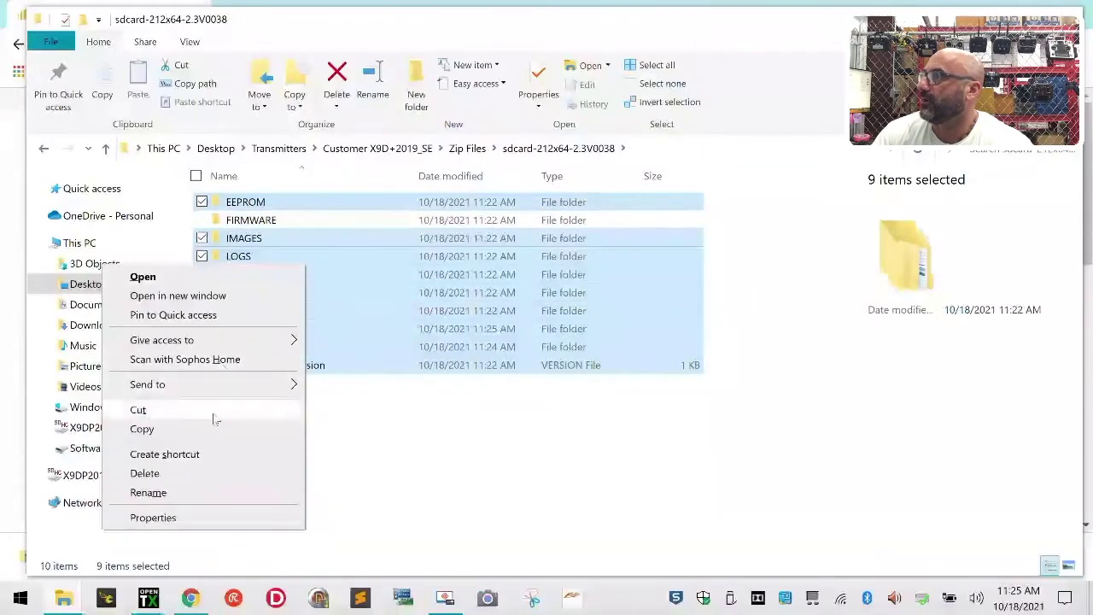
left_click(213, 440)
left_click(476, 440)
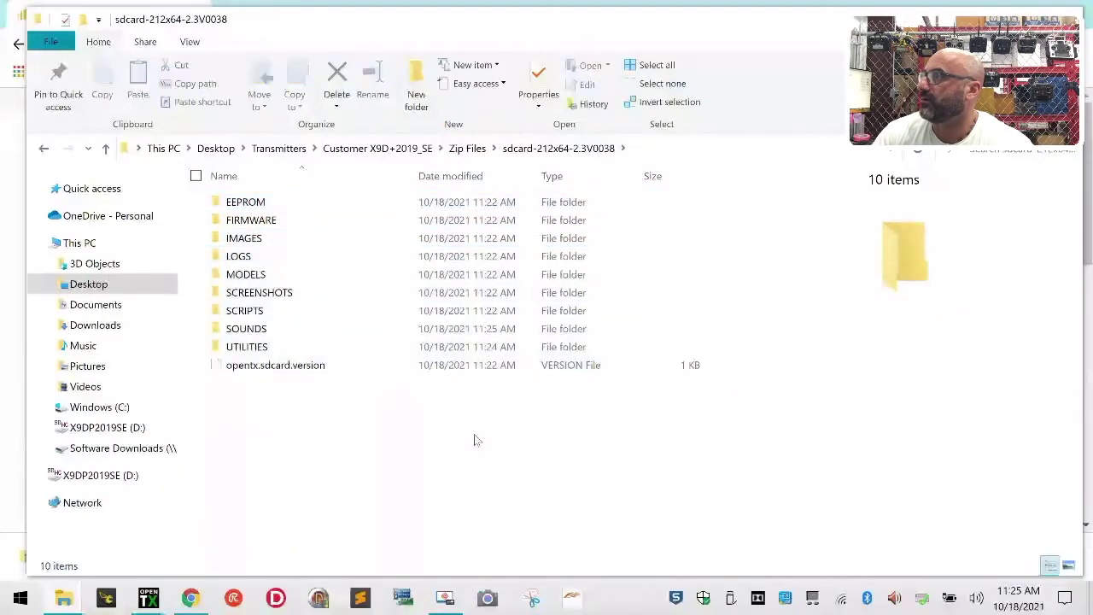
In the customer's SDCard folder, delete everything except the FIRMWARE folder
left_click(369, 152)
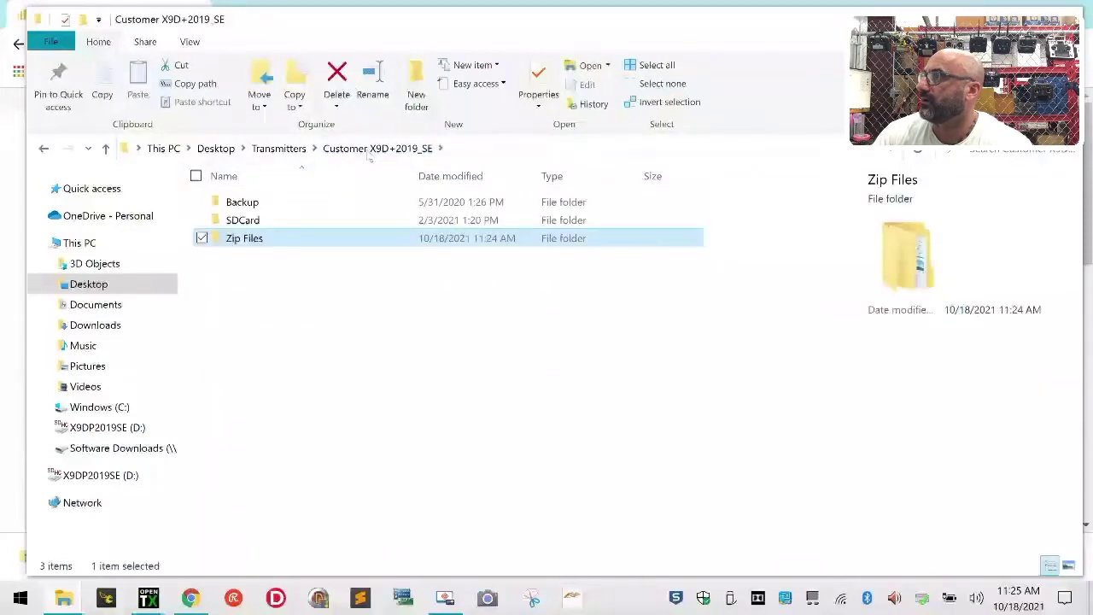
left_click(273, 220)
double_click(273, 220)
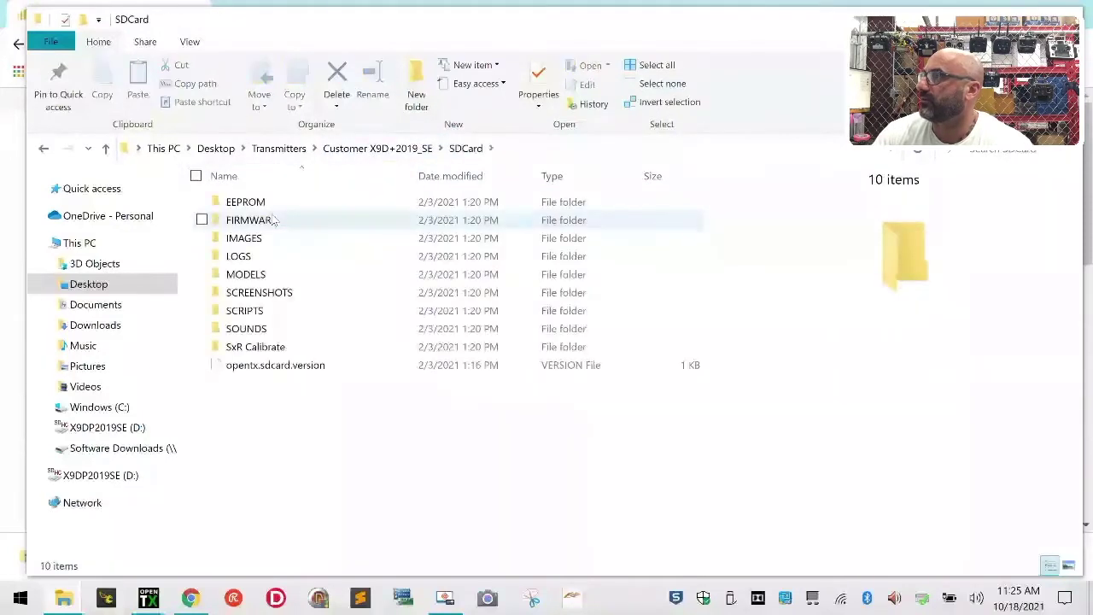
left_click(199, 176)
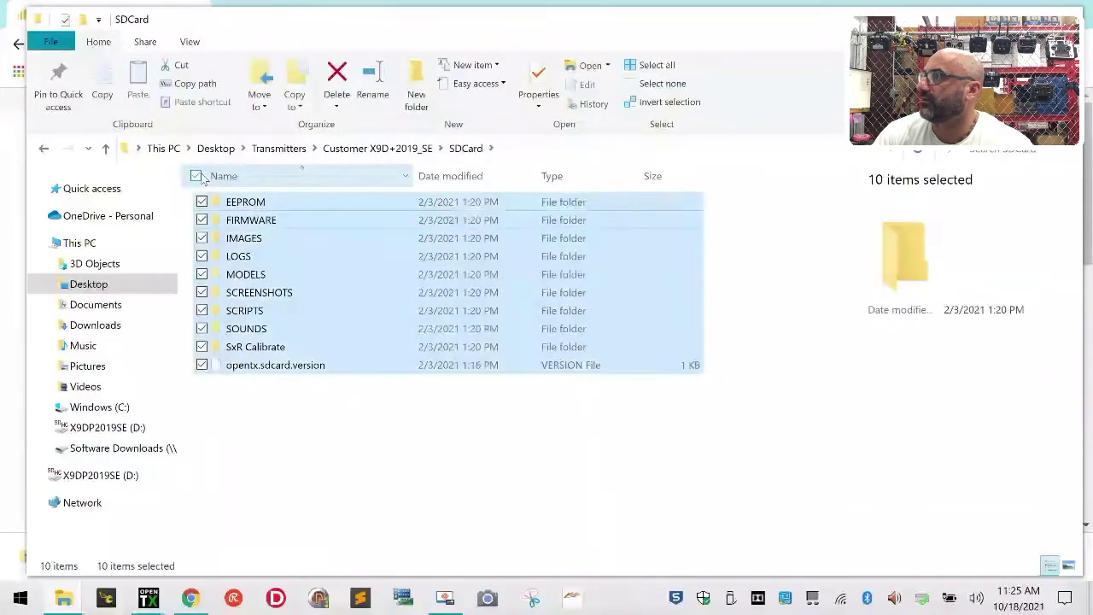
left_click(202, 220)
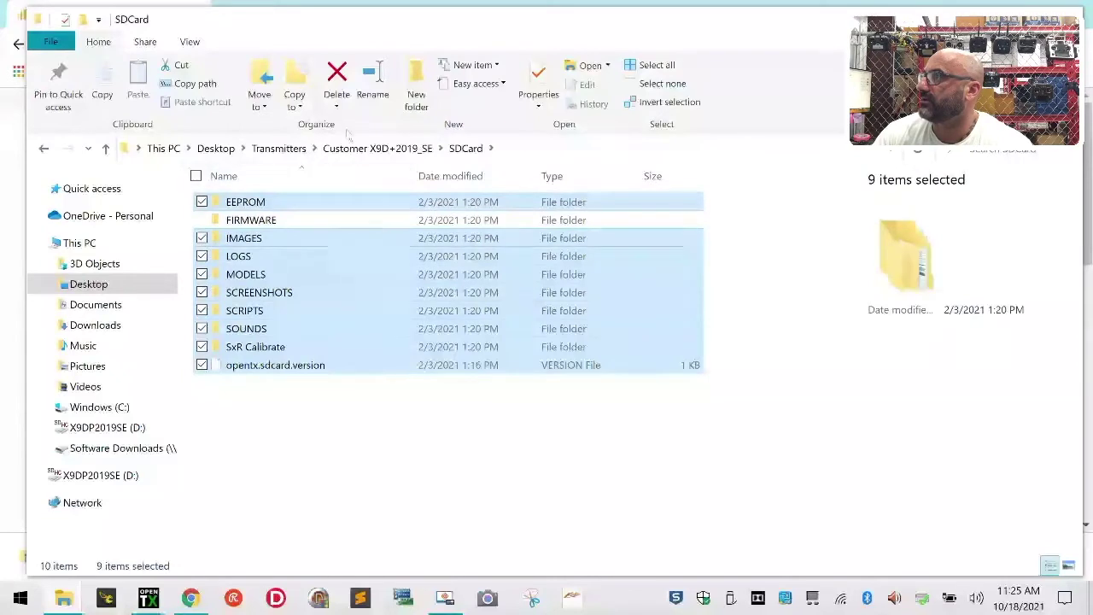
left_click(346, 81)
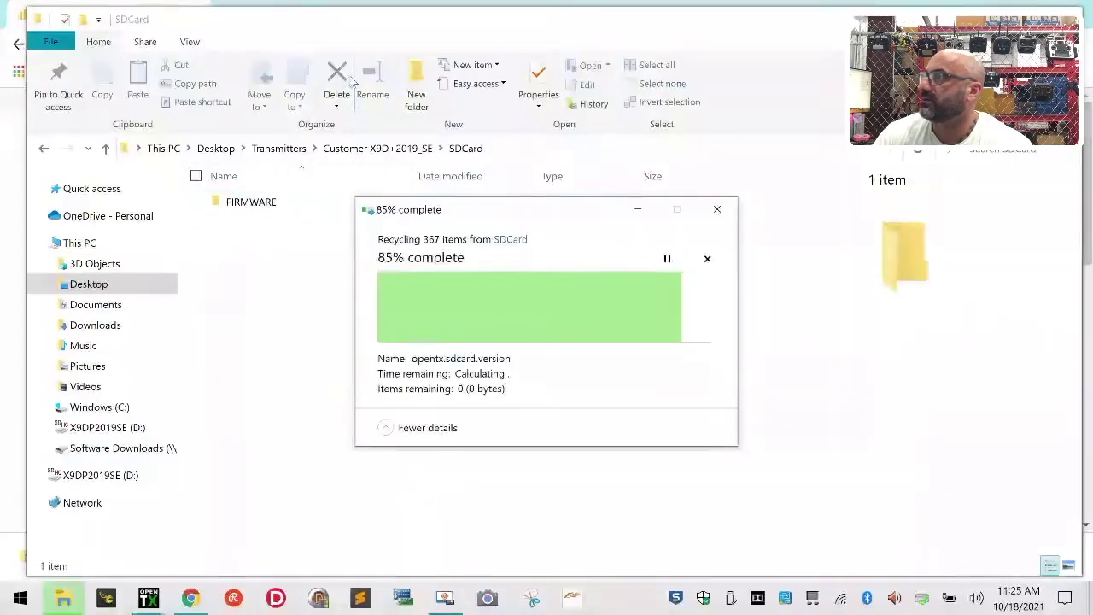
Cut everything except the FIRMWARE folder from the extracted sdcard-212x64-2.3V0038 folder in Zip Files
left_click(373, 148)
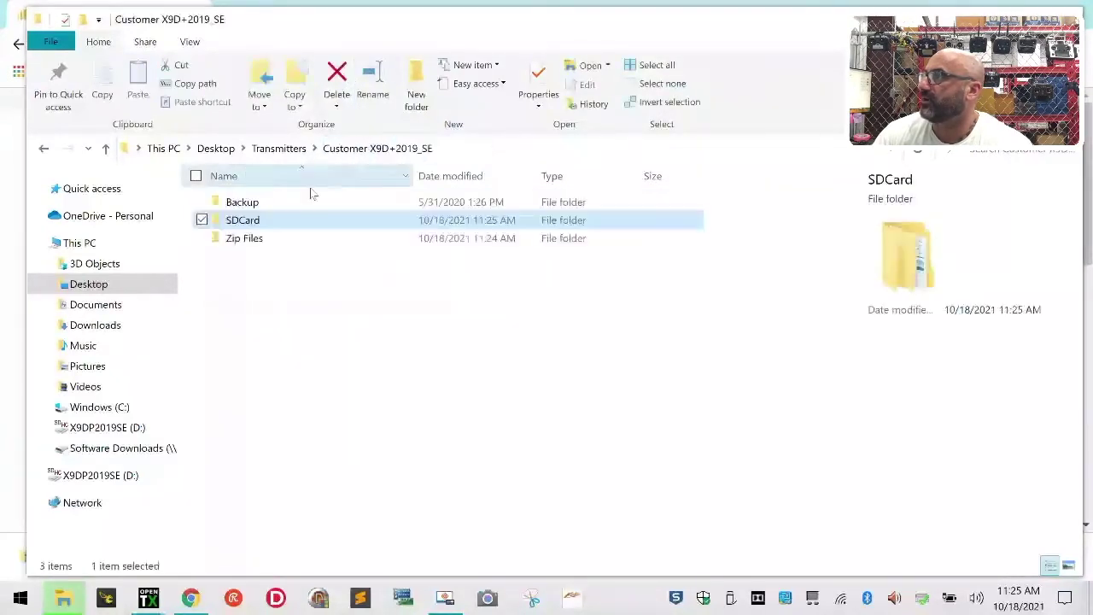
double_click(245, 237)
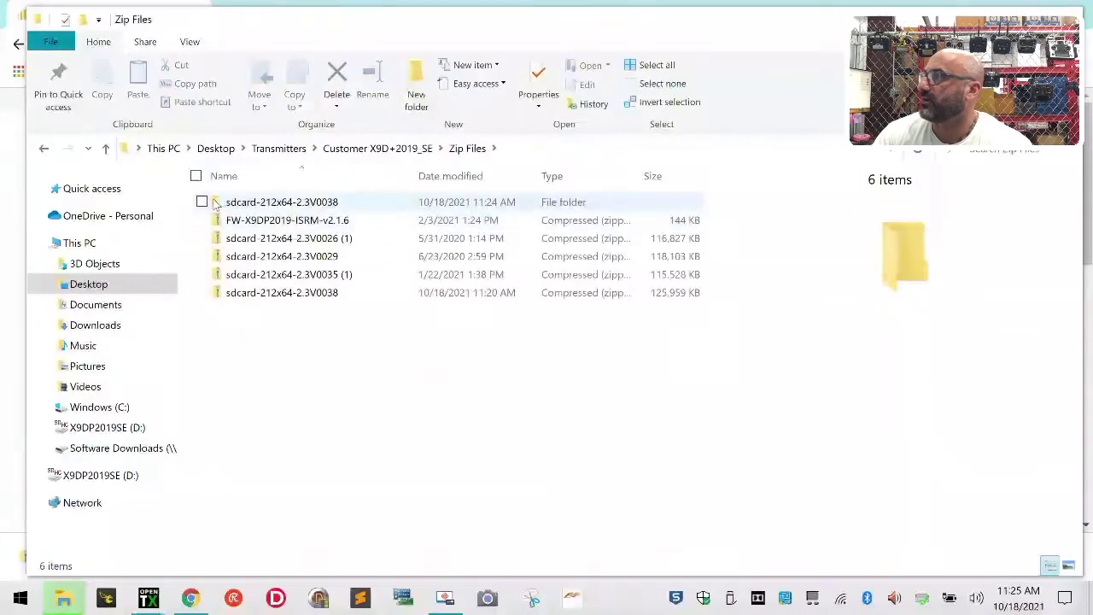
left_click(233, 206)
double_click(233, 205)
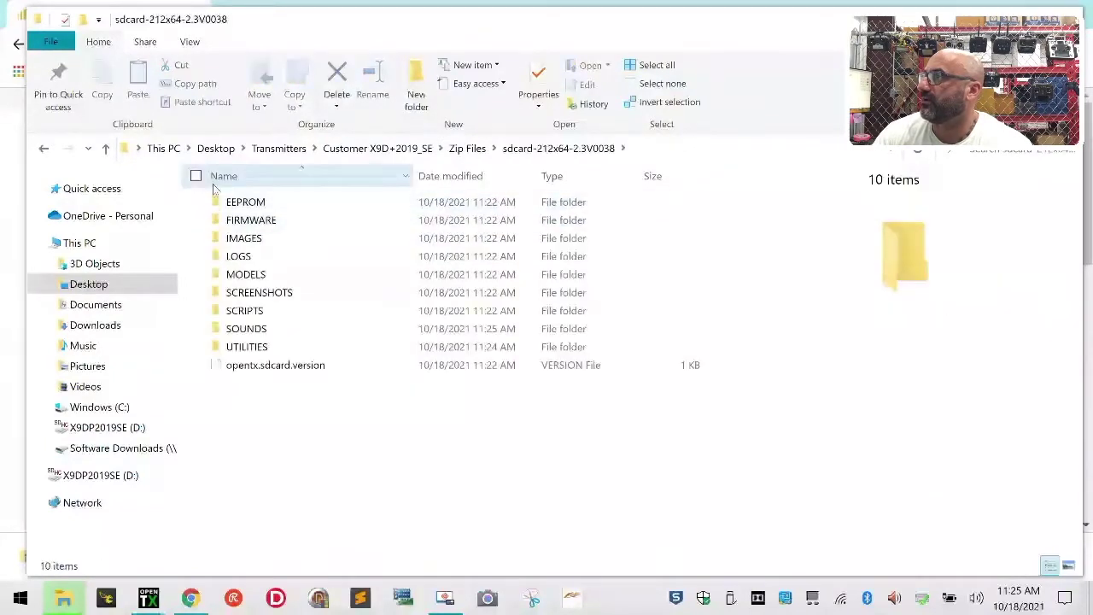
left_click(199, 178)
left_click(199, 177)
left_click(310, 177)
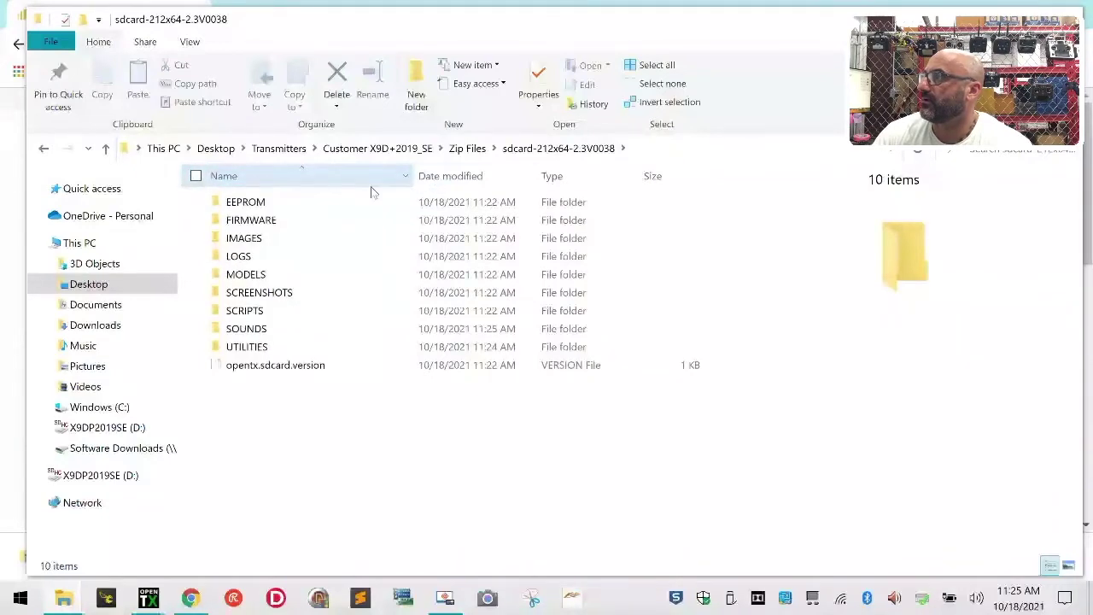
left_click(196, 176)
left_click(203, 226)
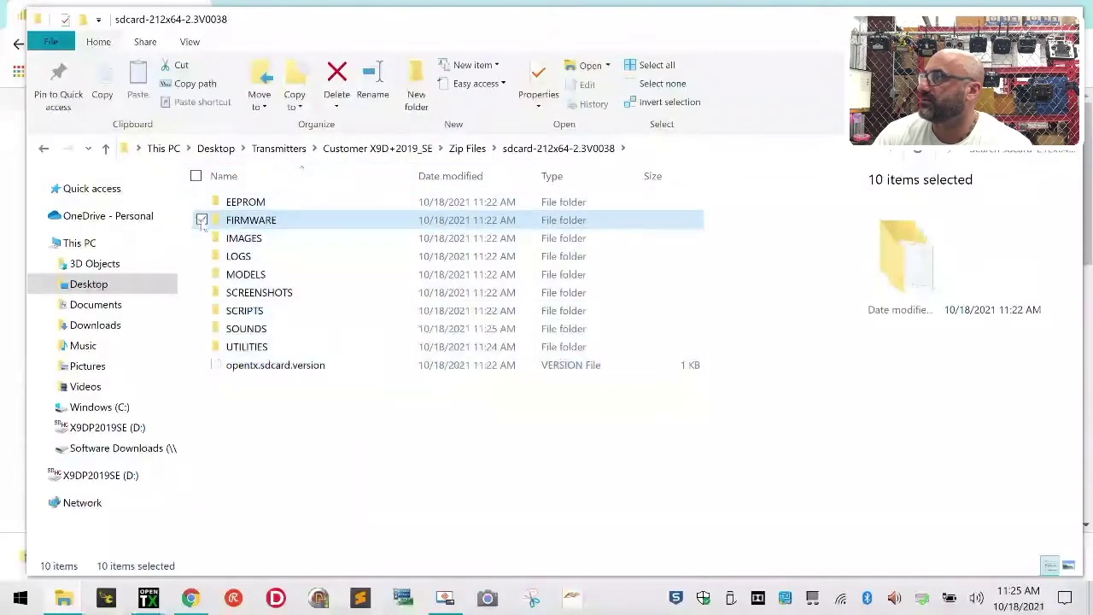
left_click(195, 176)
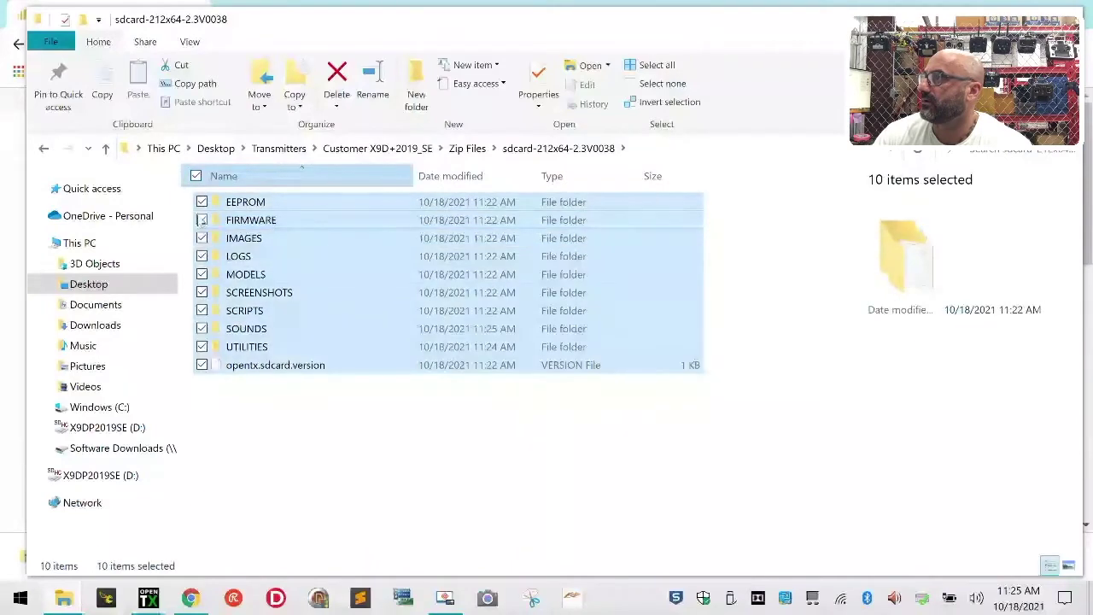
left_click(201, 221)
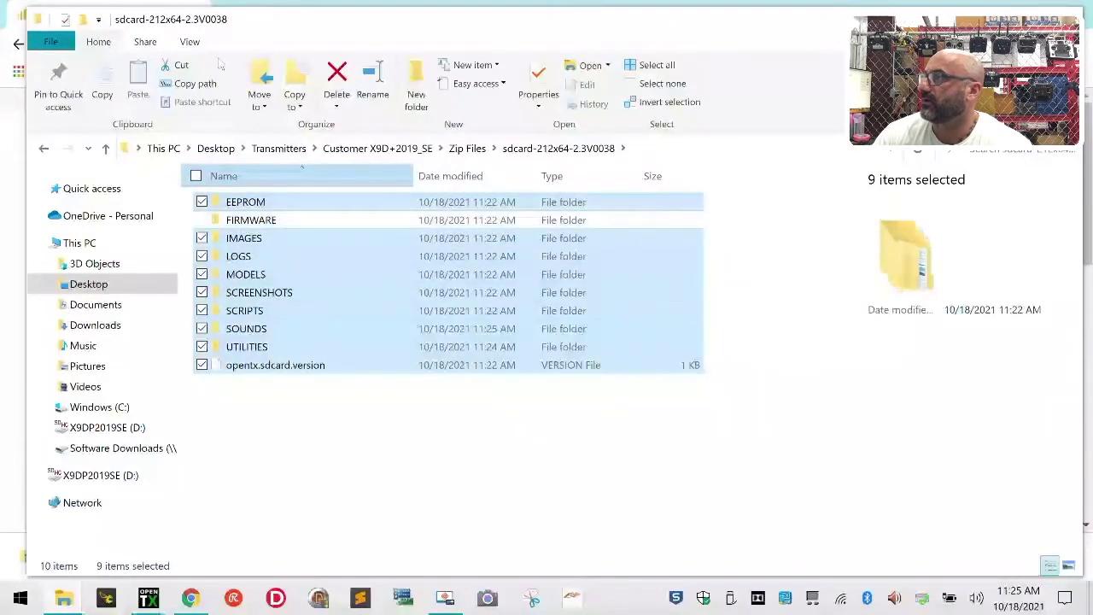
left_click(181, 68)
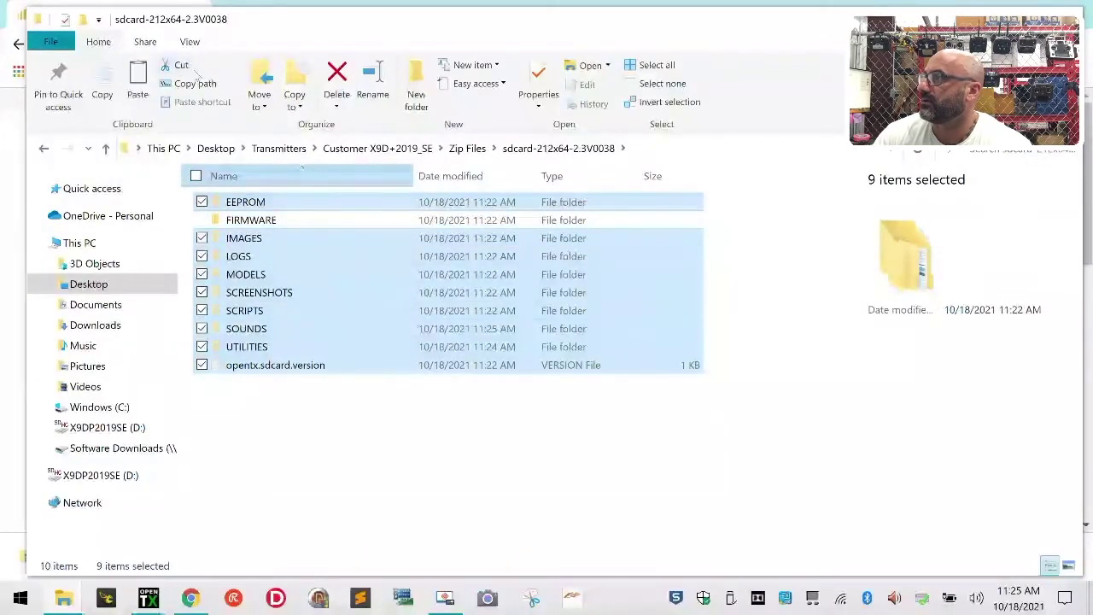
Paste the cut SD card contents into the SDCard folder of Customer X9D+2019_SE
left_click(474, 149)
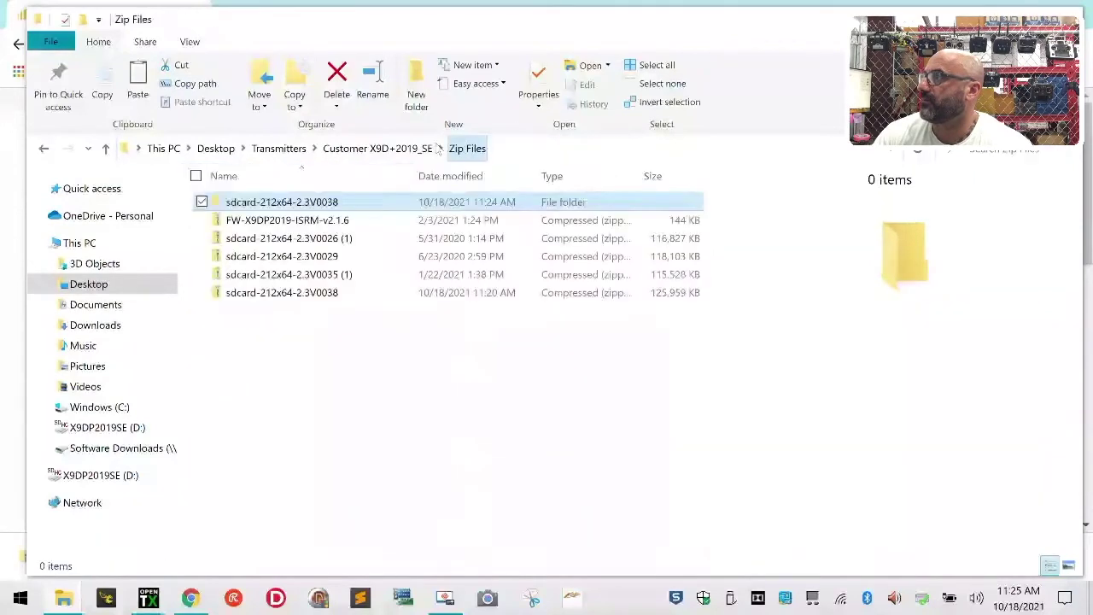
left_click(429, 149)
double_click(244, 216)
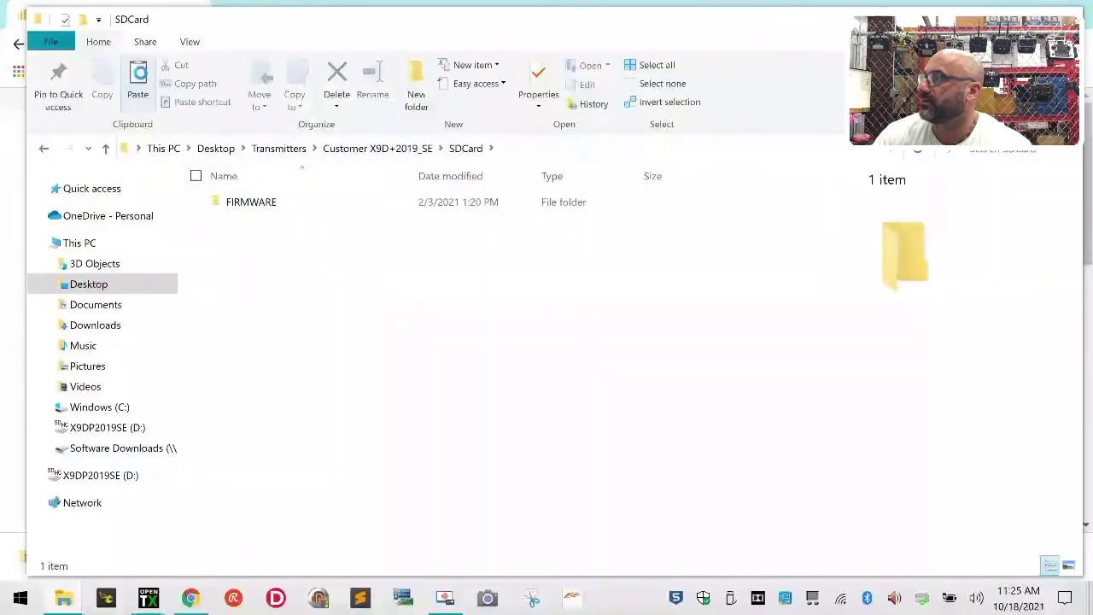
left_click(138, 81)
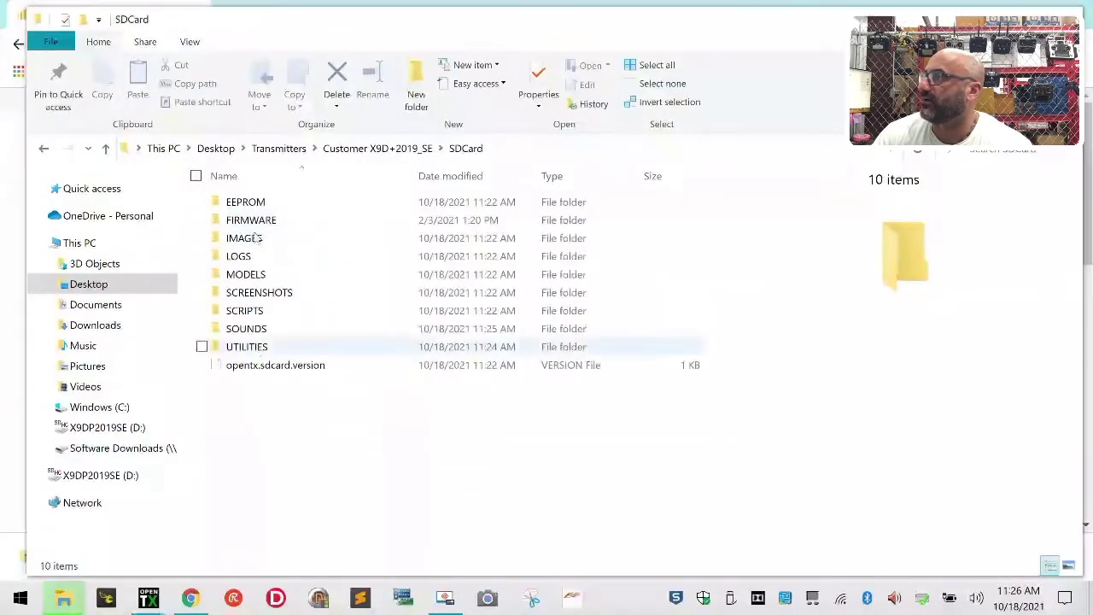
In SDCard's FIRMWARE\OpenTX-FW folder, rename the 2.3.14 firmware file to opentx-x9d+2019-2.3.14-otx.bin, accepting the extension change
double_click(253, 220)
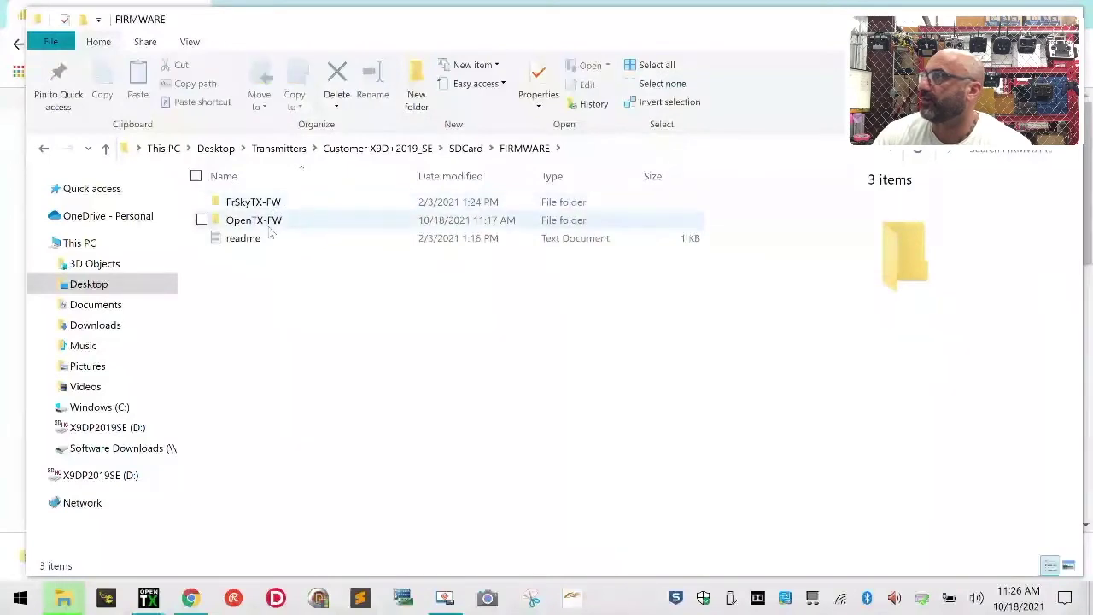
double_click(274, 221)
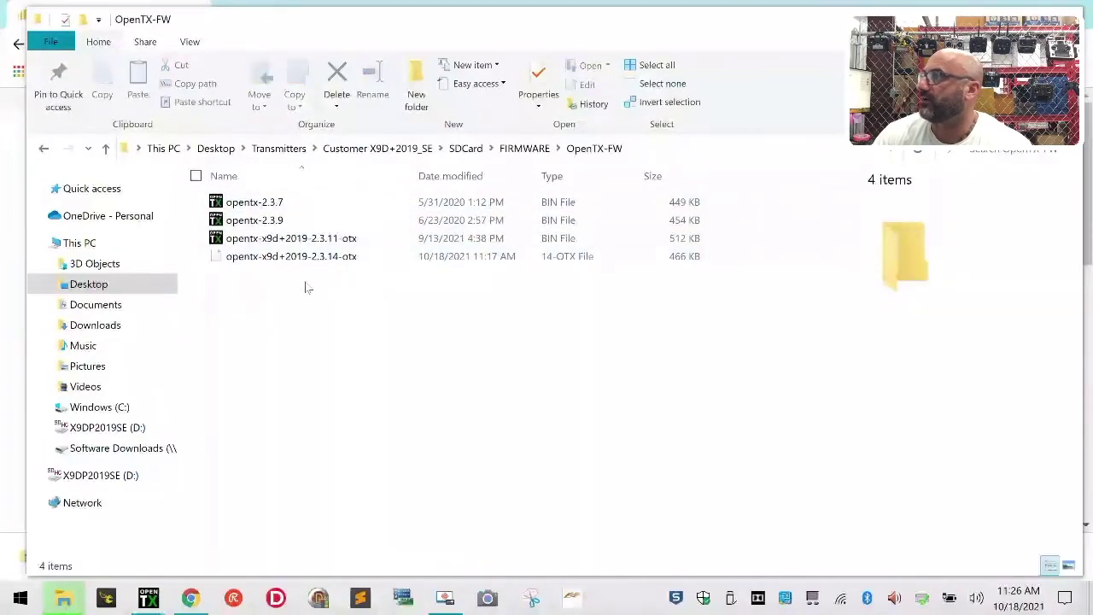
left_click(337, 263)
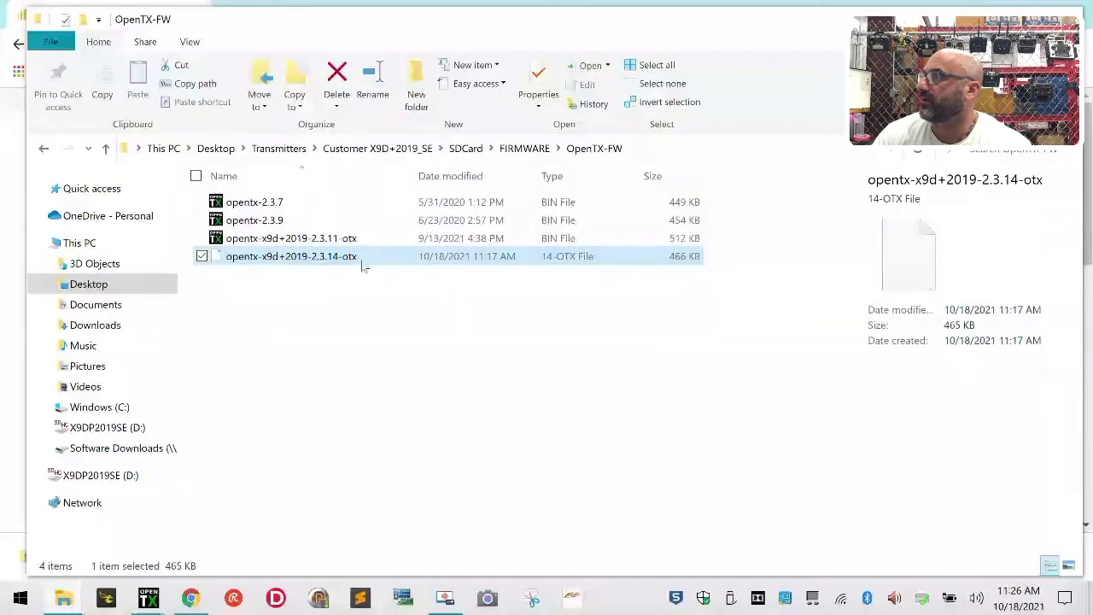
left_click(362, 263)
left_click(363, 259)
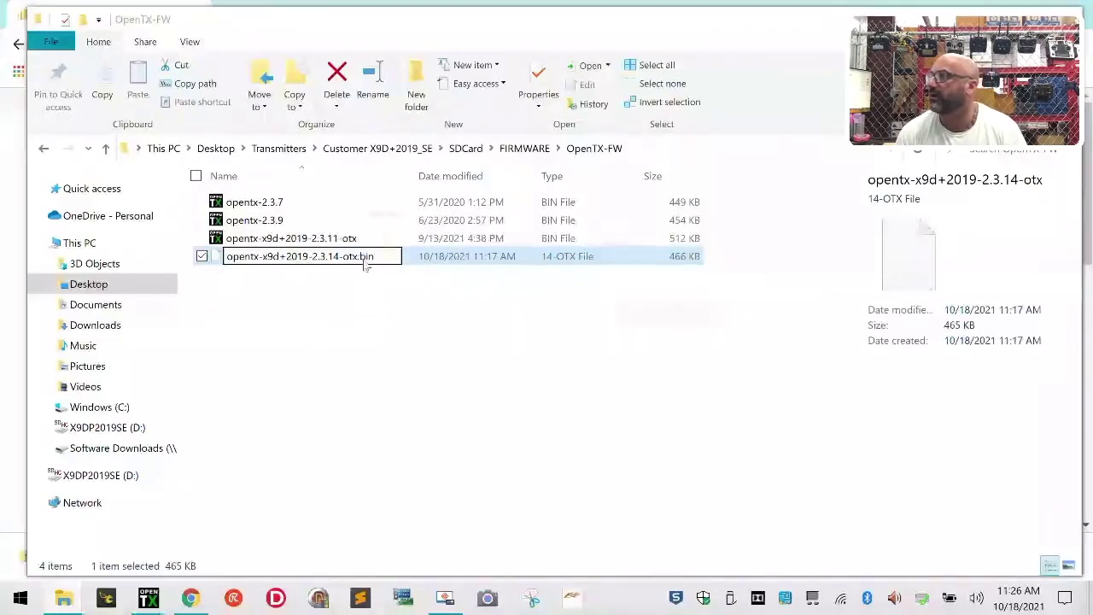
key("Return")
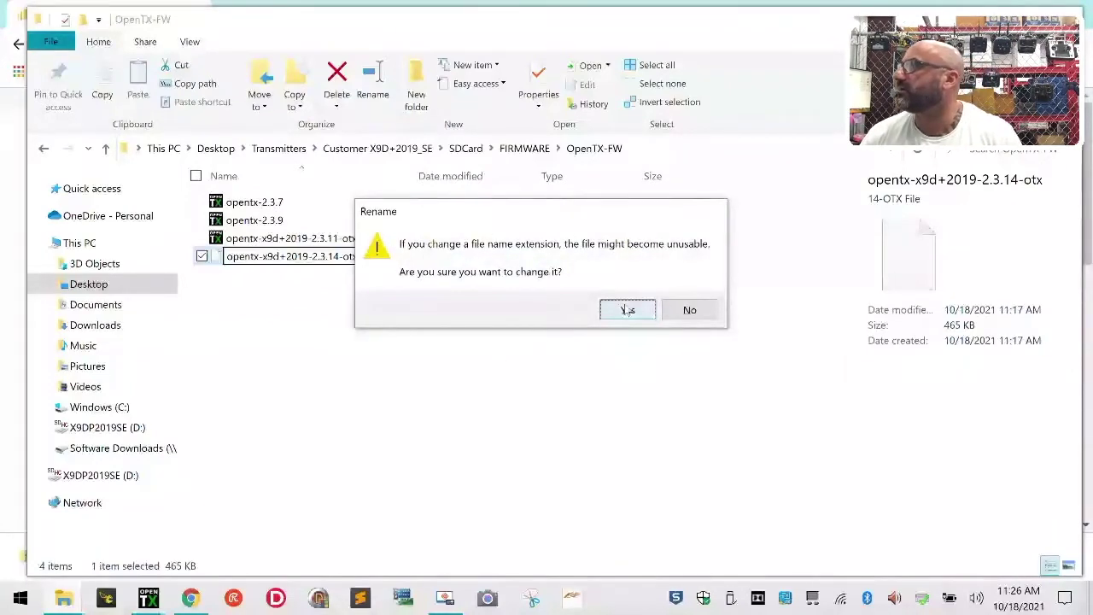
left_click(627, 310)
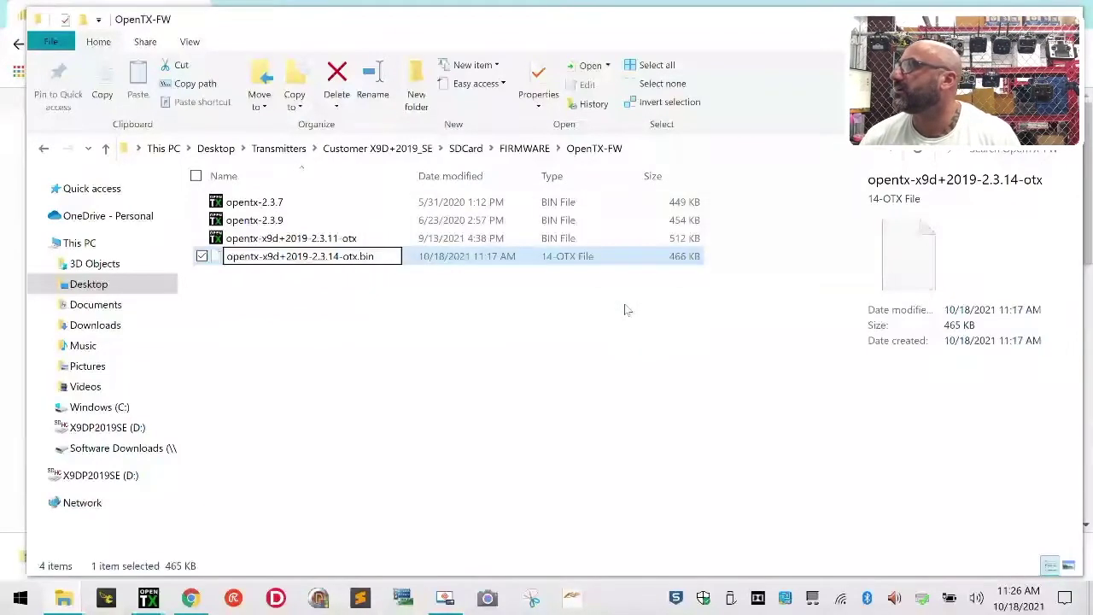
left_click(289, 301)
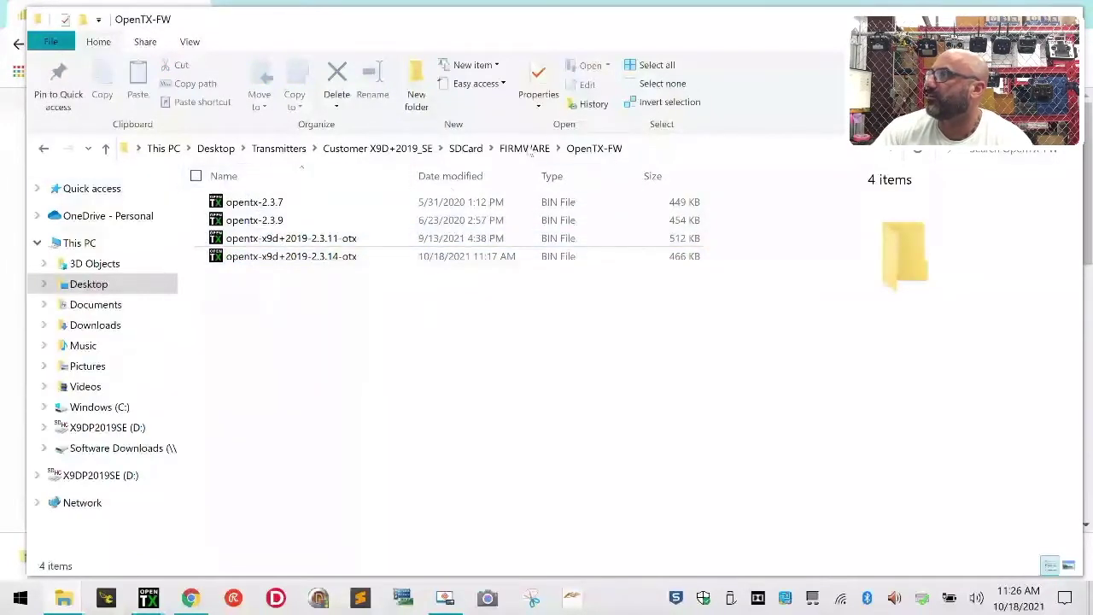
Copy the entire contents of the SDCard folder onto the X9DP2019SE (D:) card and eject the card
left_click(466, 149)
left_click_drag(531, 510, 240, 230)
right_click(242, 229)
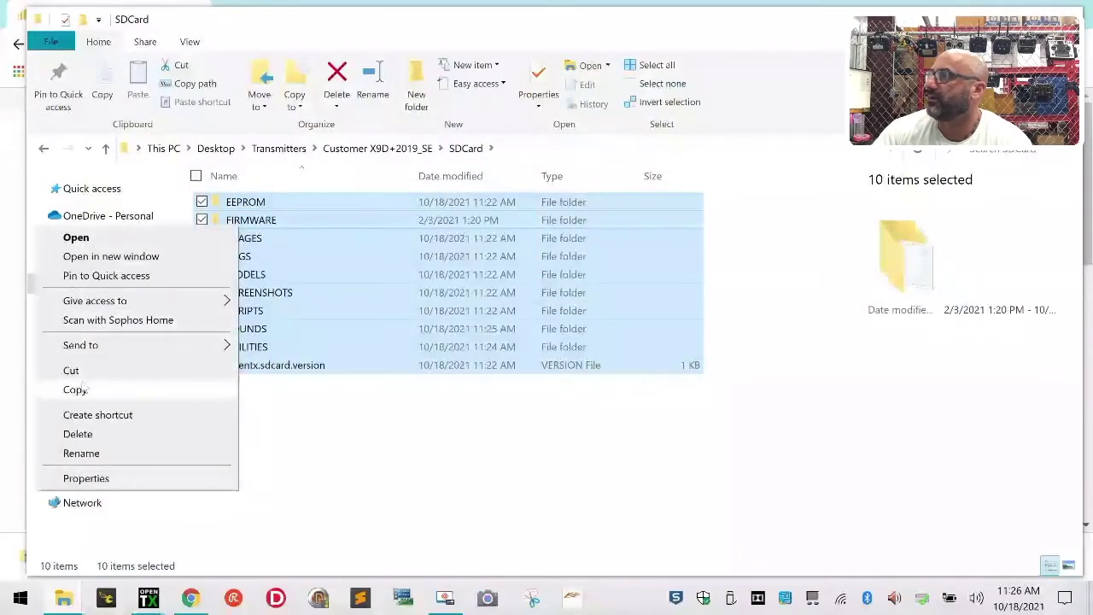
left_click(83, 389)
left_click(81, 475)
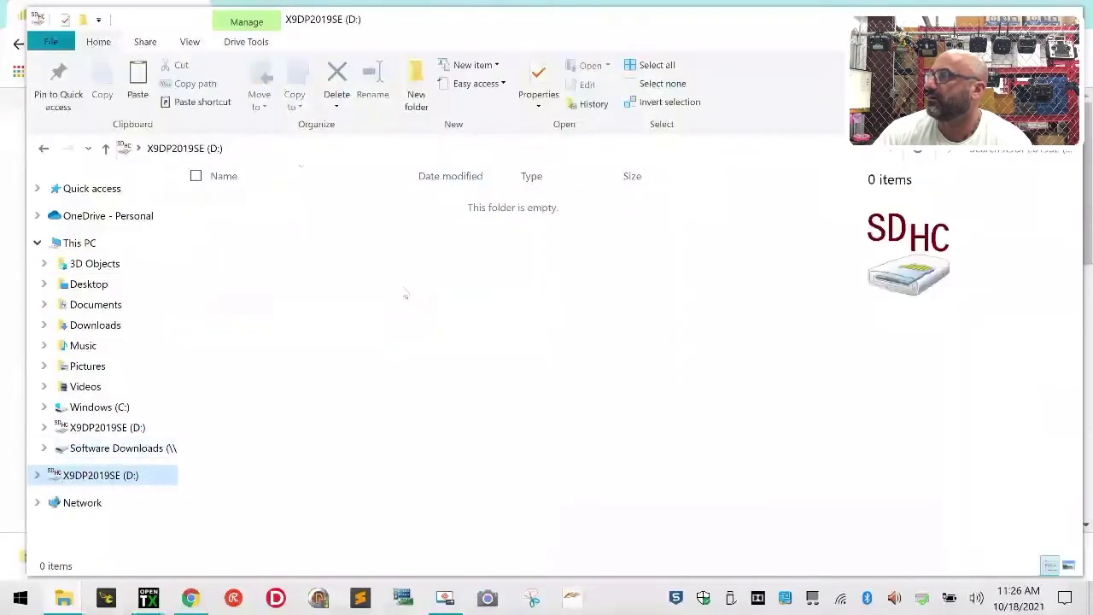
right_click(403, 292)
left_click(316, 408)
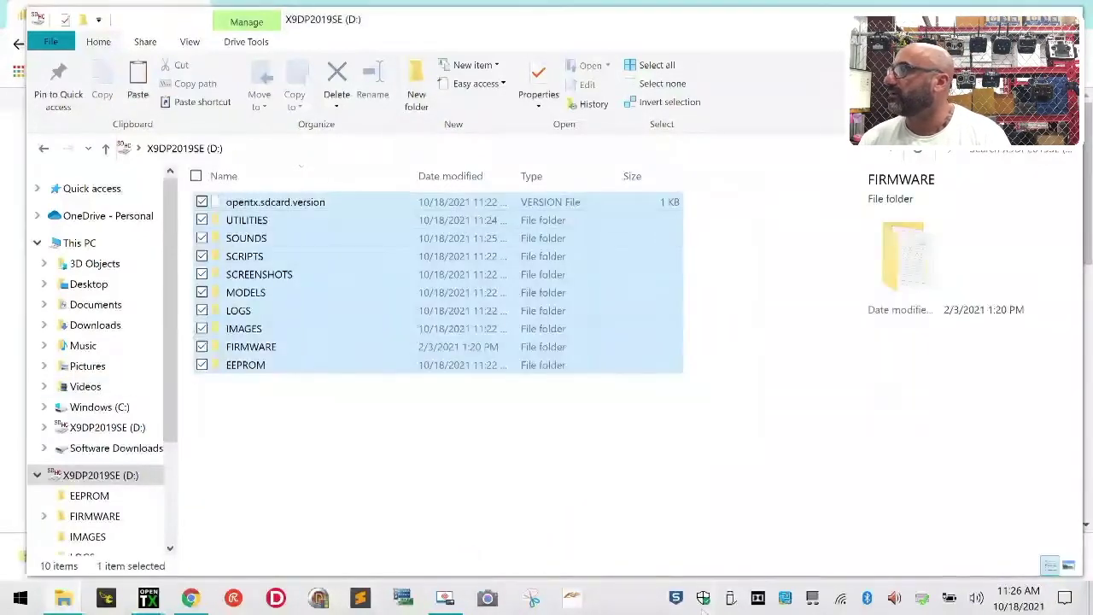
left_click(730, 602)
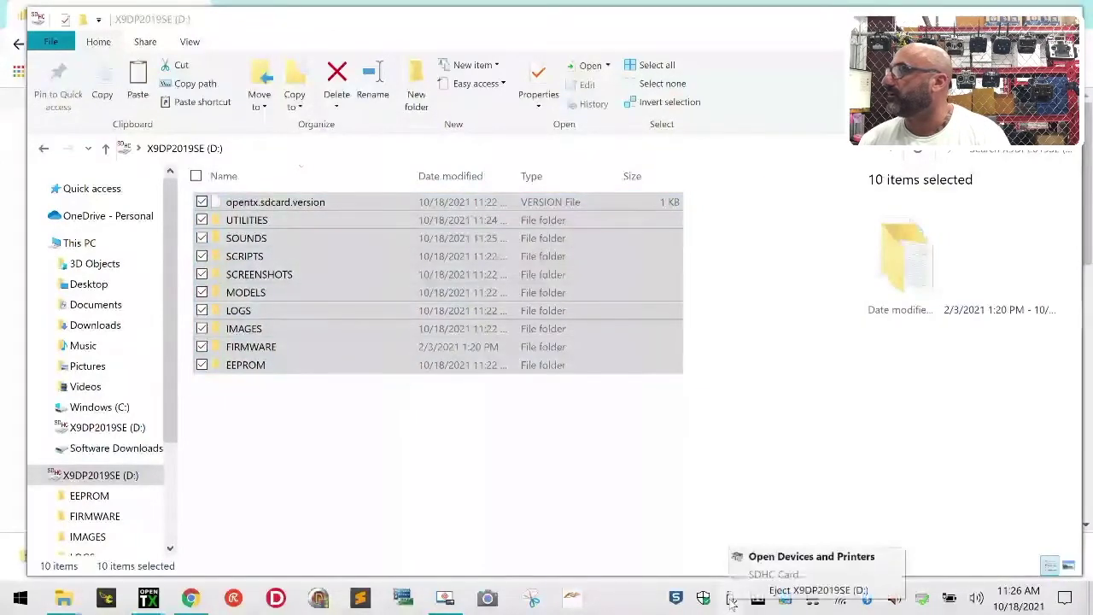
left_click(807, 590)
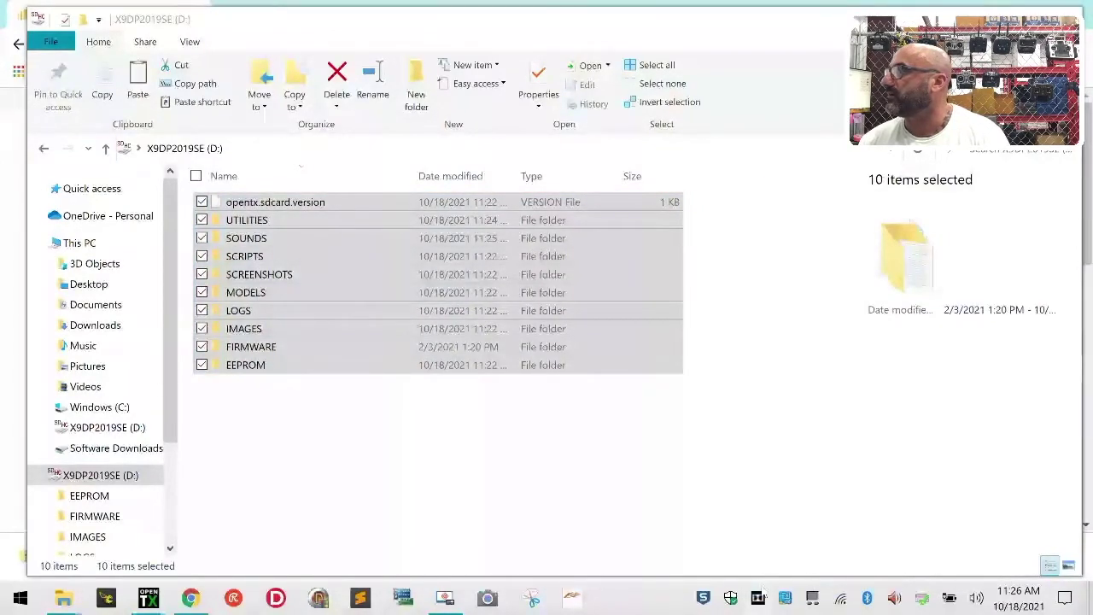